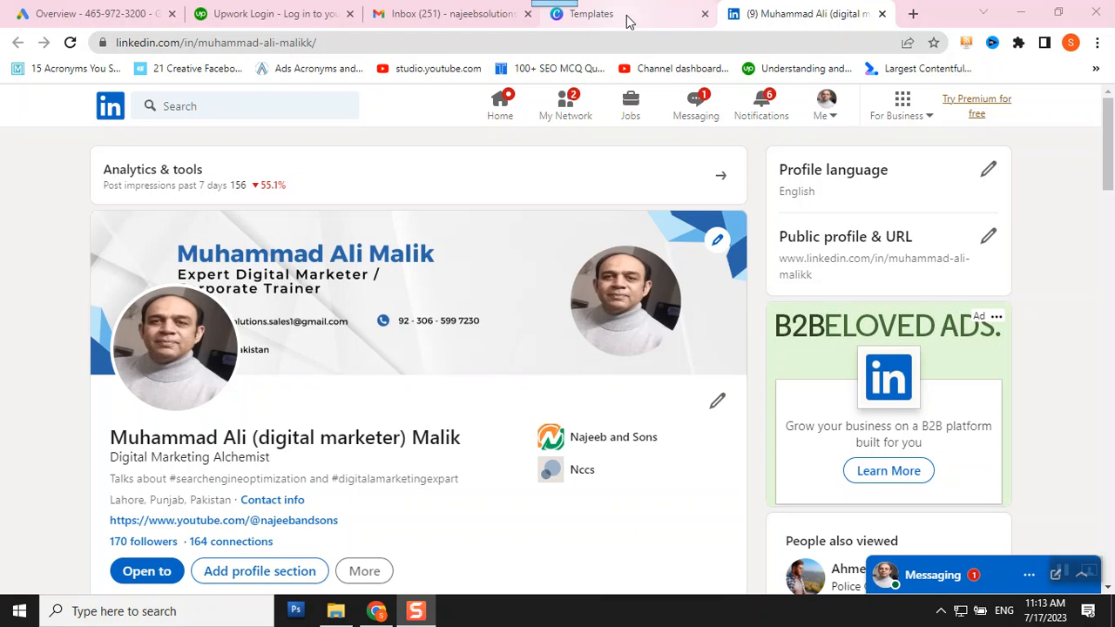
{"action": "left_click", "coordinate": [629, 22]}
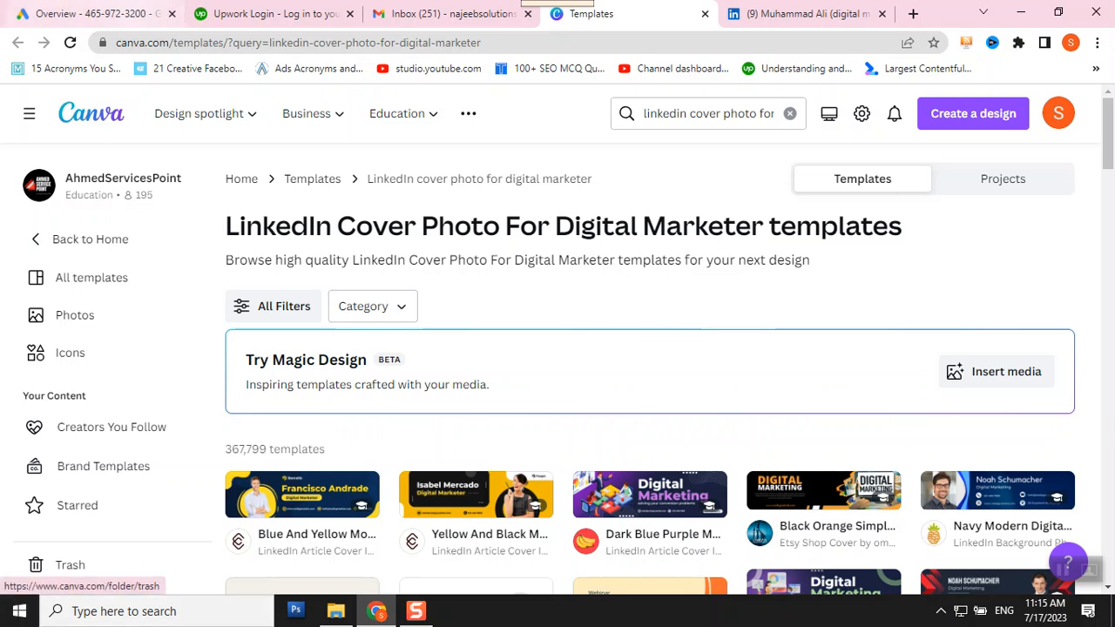
{"action": "mouse_move", "coordinate": [550, 11]}
{"action": "left_click", "coordinate": [782, 14]}
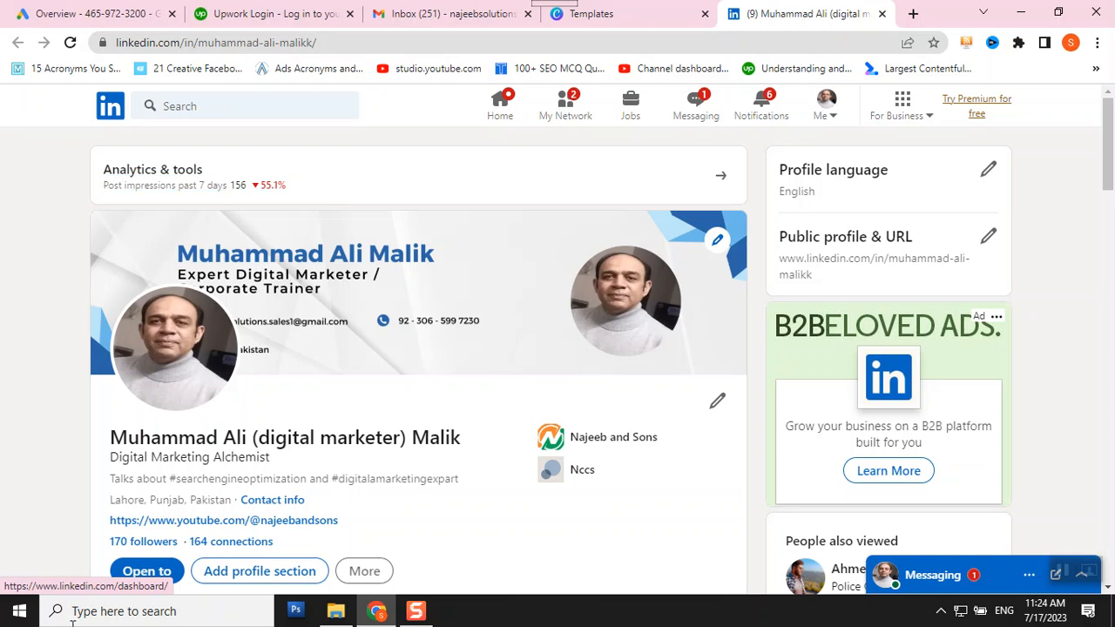
Step: Switch to Canva, go to its home page and search the templates for "youtube thumbnail"
{"action": "left_click", "coordinate": [615, 14]}
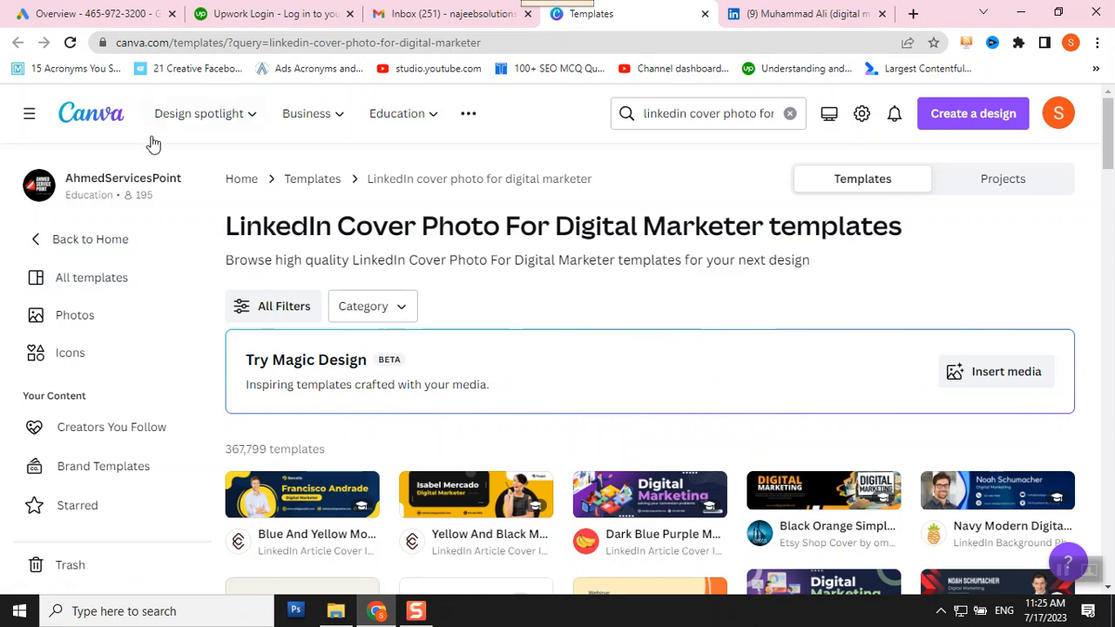
{"action": "mouse_move", "coordinate": [154, 132]}
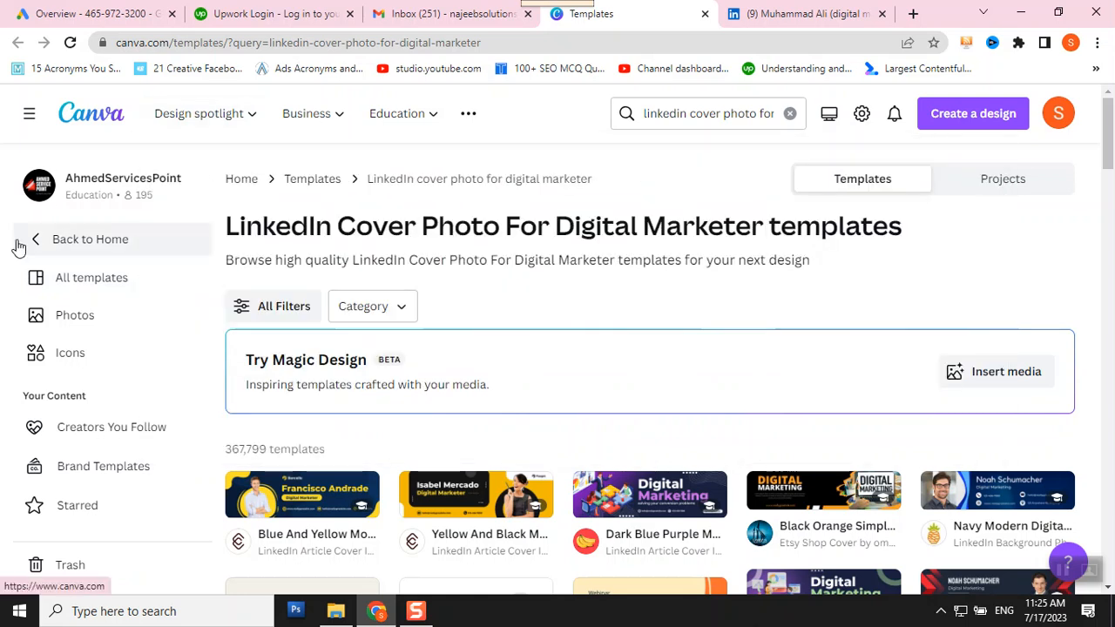
{"action": "left_click", "coordinate": [105, 114]}
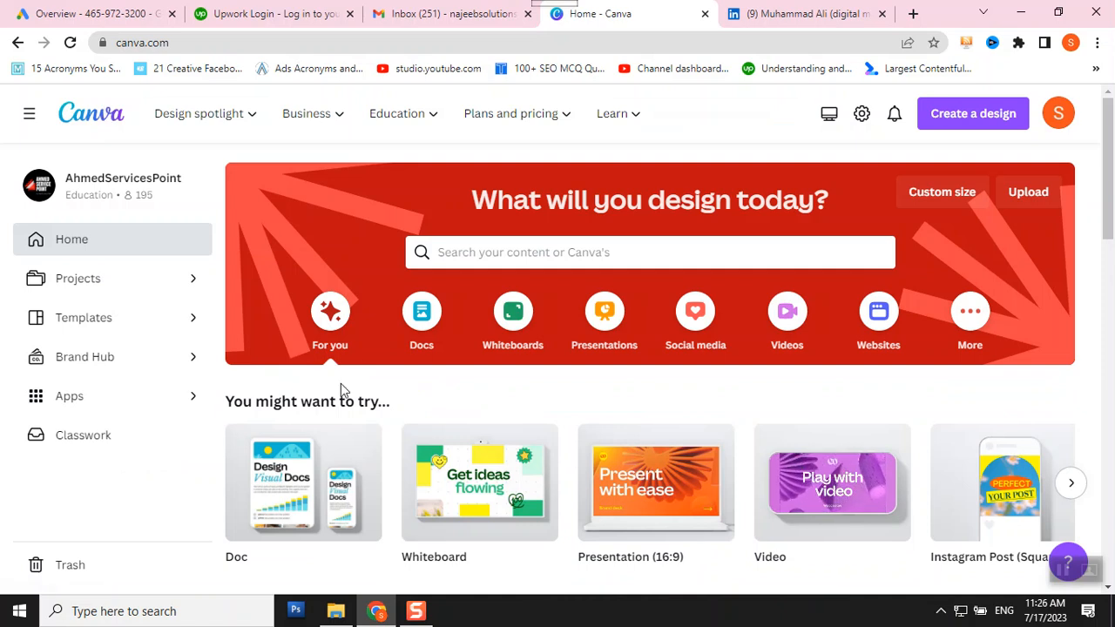
{"action": "left_click", "coordinate": [473, 259]}
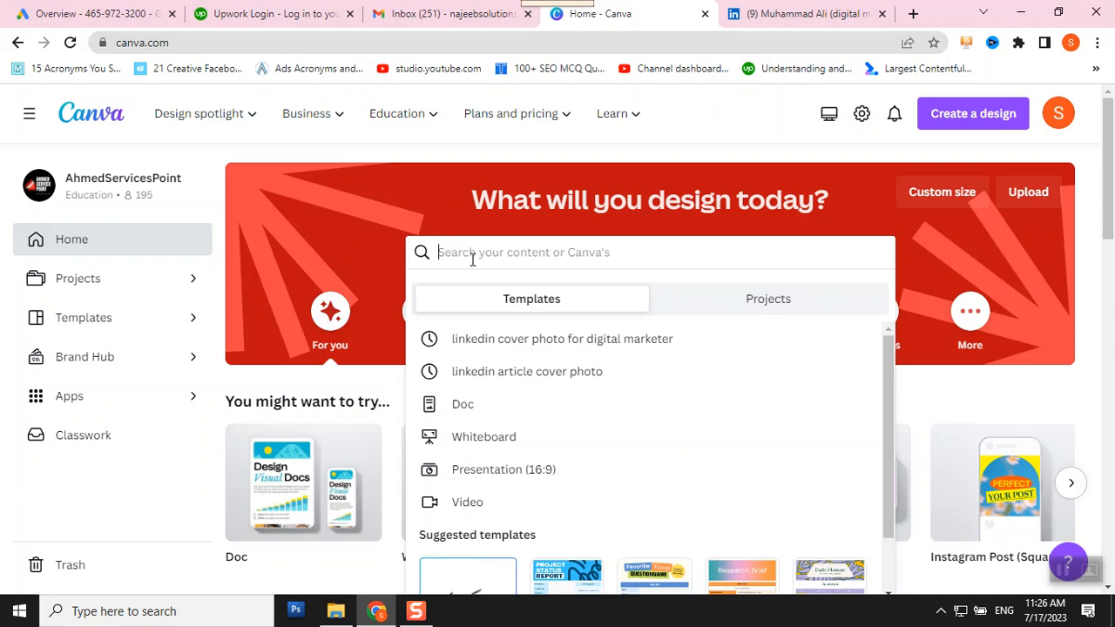
{"action": "type", "text": "youtube "}
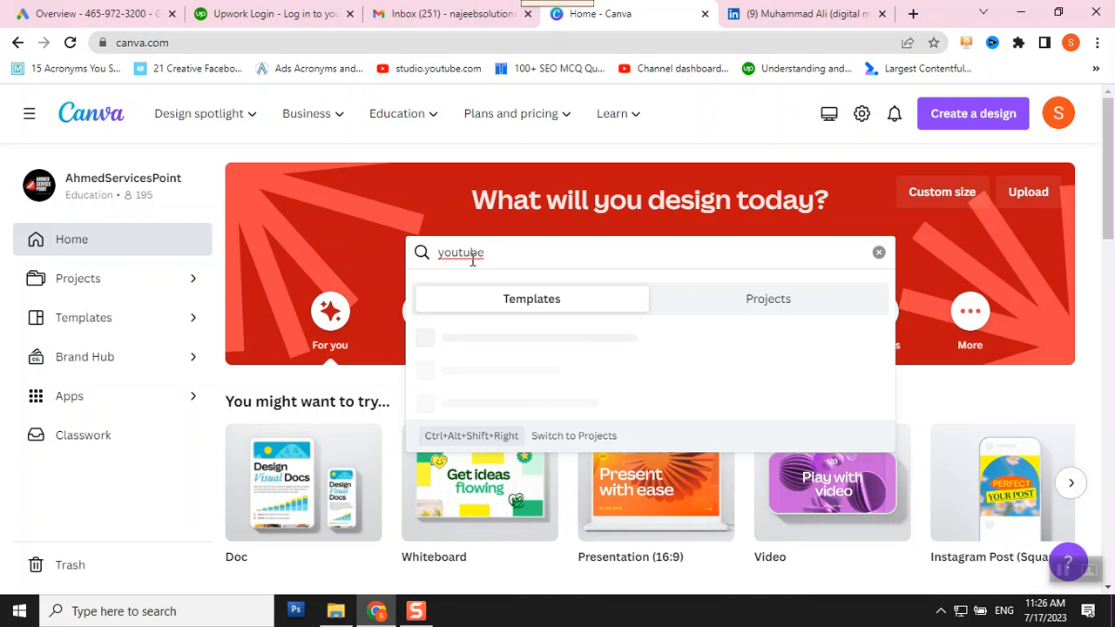
{"action": "type", "text": "th"}
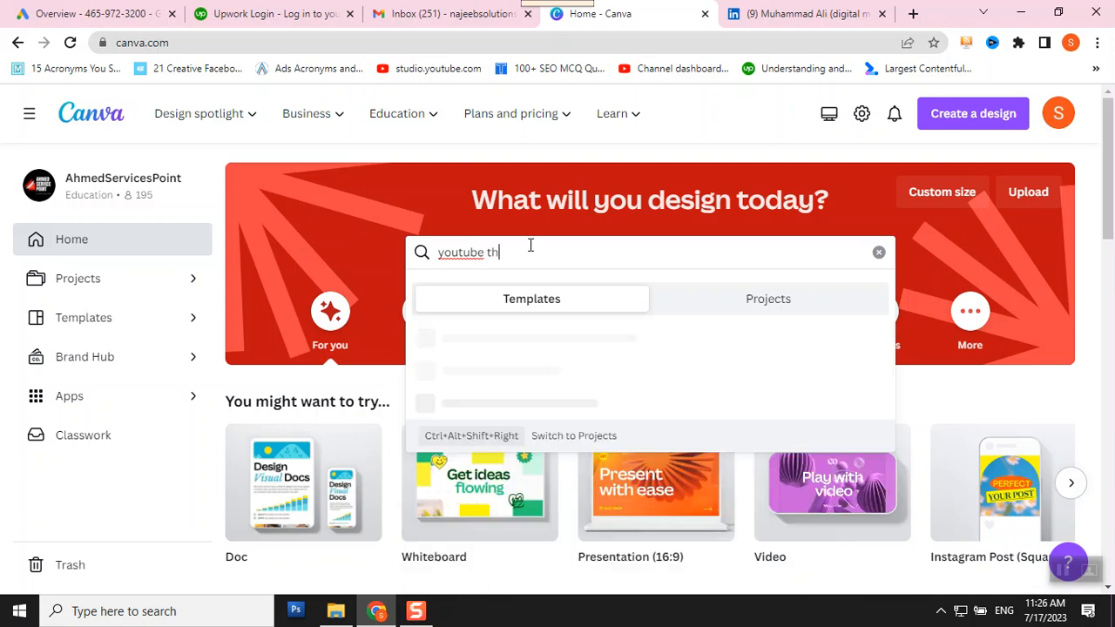
{"action": "type", "text": "umbnail"}
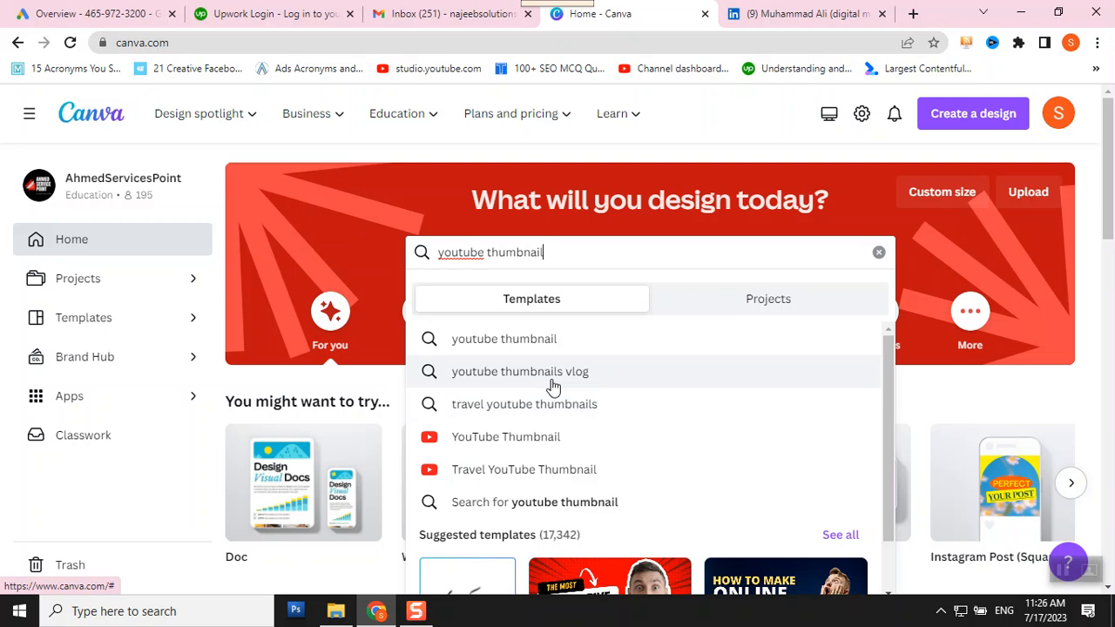
{"action": "left_click", "coordinate": [510, 339]}
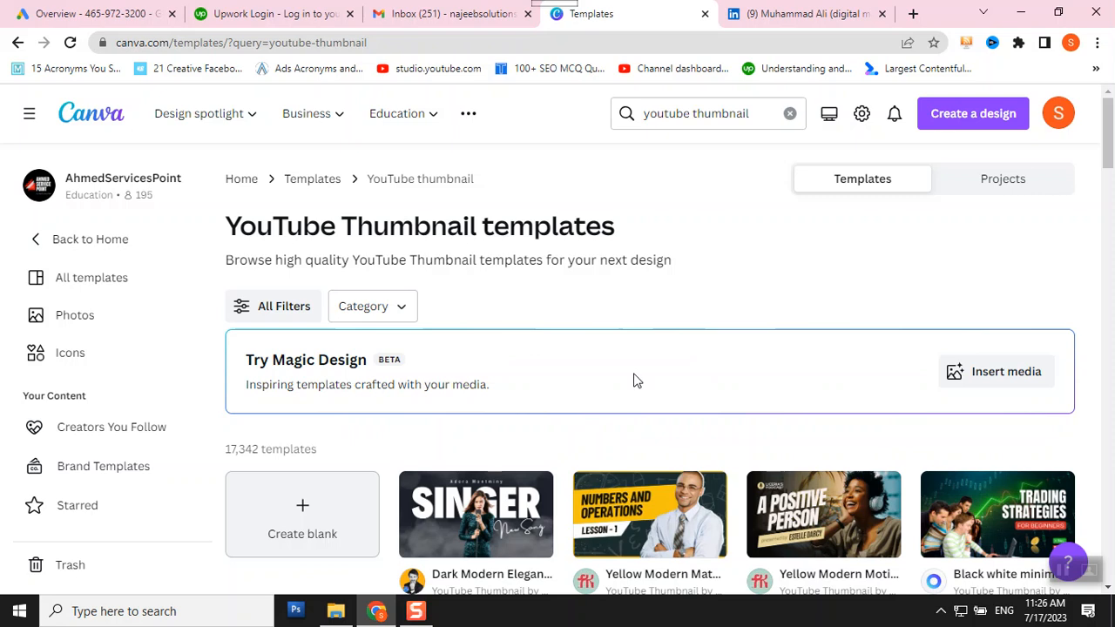
Step: From the templates similar to Yellow Modern Mathematics Lecture, open Green Modern How To Make Money Online YouTube Thumbnail for customizing
{"action": "scroll", "coordinate": [1105, 187], "scroll_direction": "down", "scroll_amount": 3}
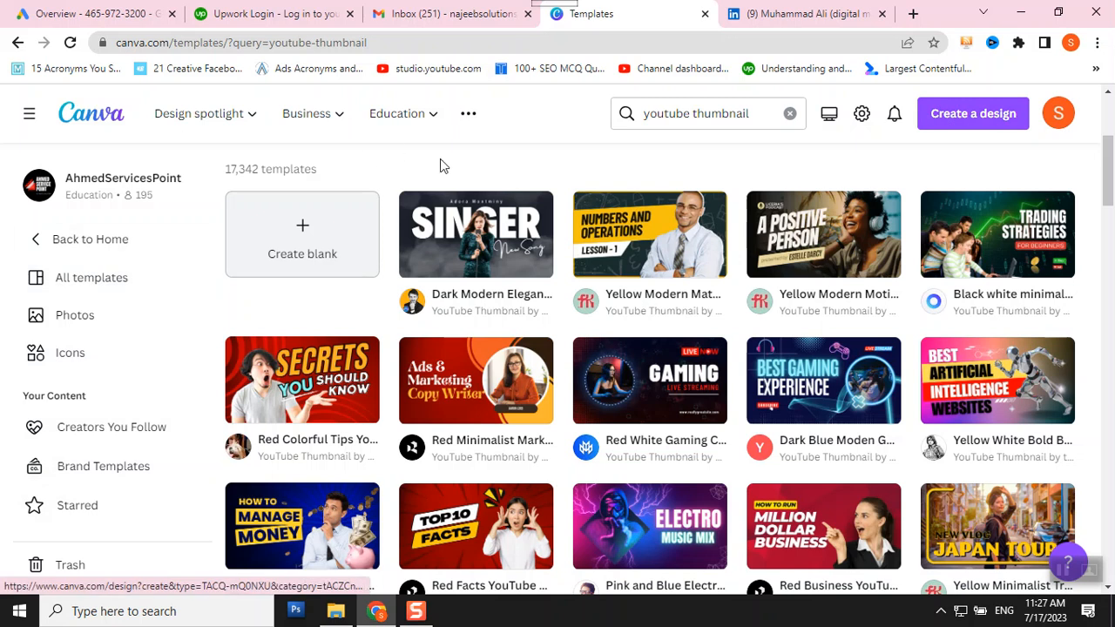
{"action": "left_click", "coordinate": [632, 249]}
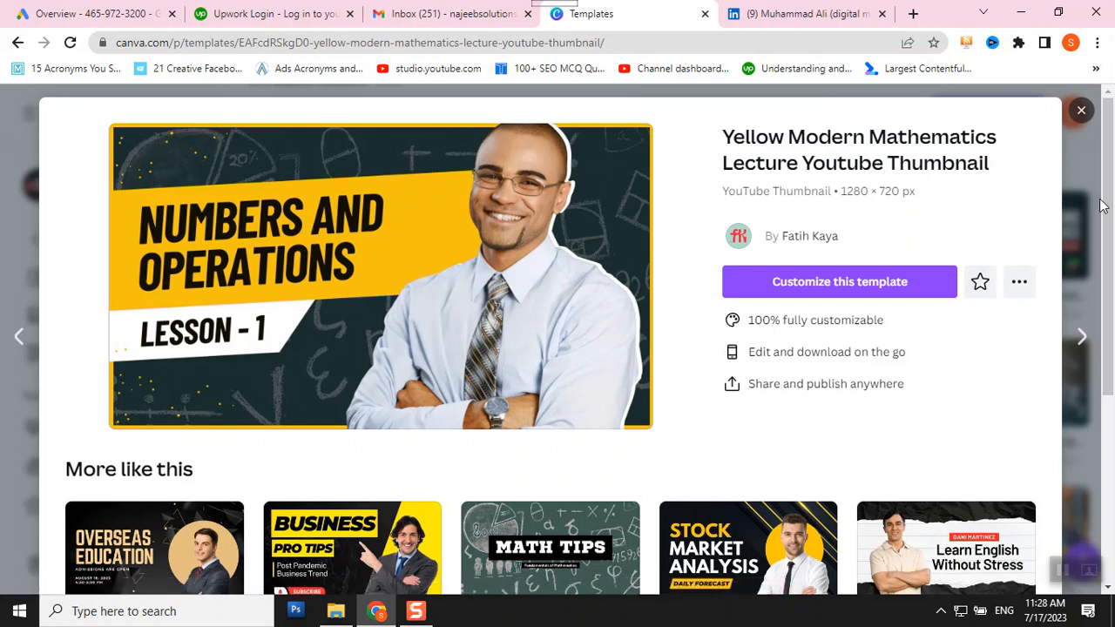
{"action": "scroll", "coordinate": [1107, 207], "scroll_direction": "down", "scroll_amount": 3}
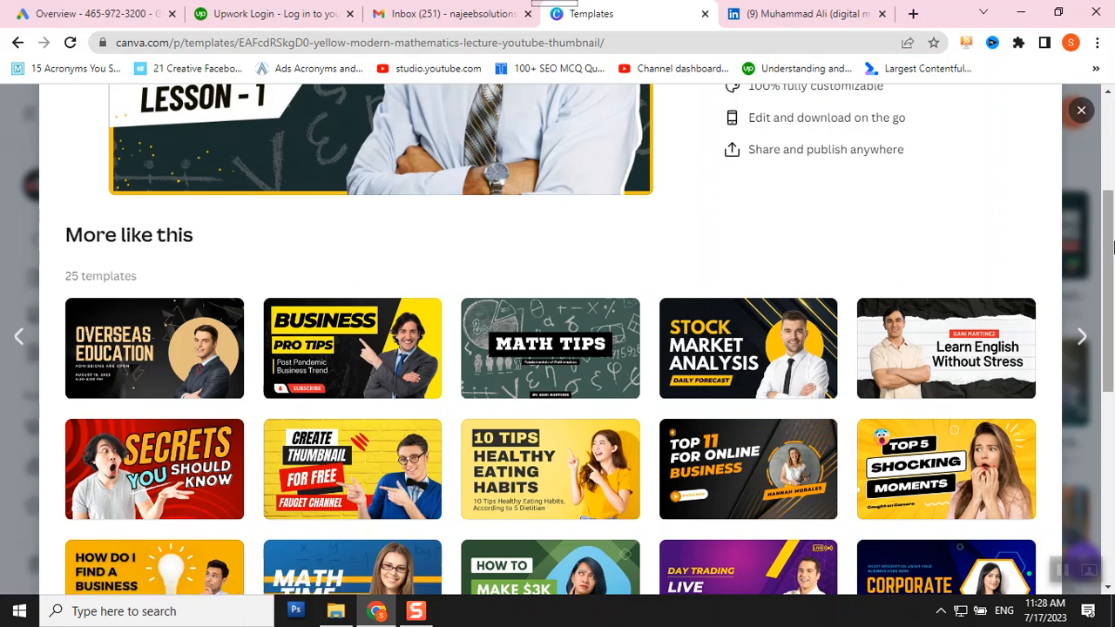
{"action": "left_click_drag", "start_coordinate": [1113, 251], "coordinate": [1107, 309]}
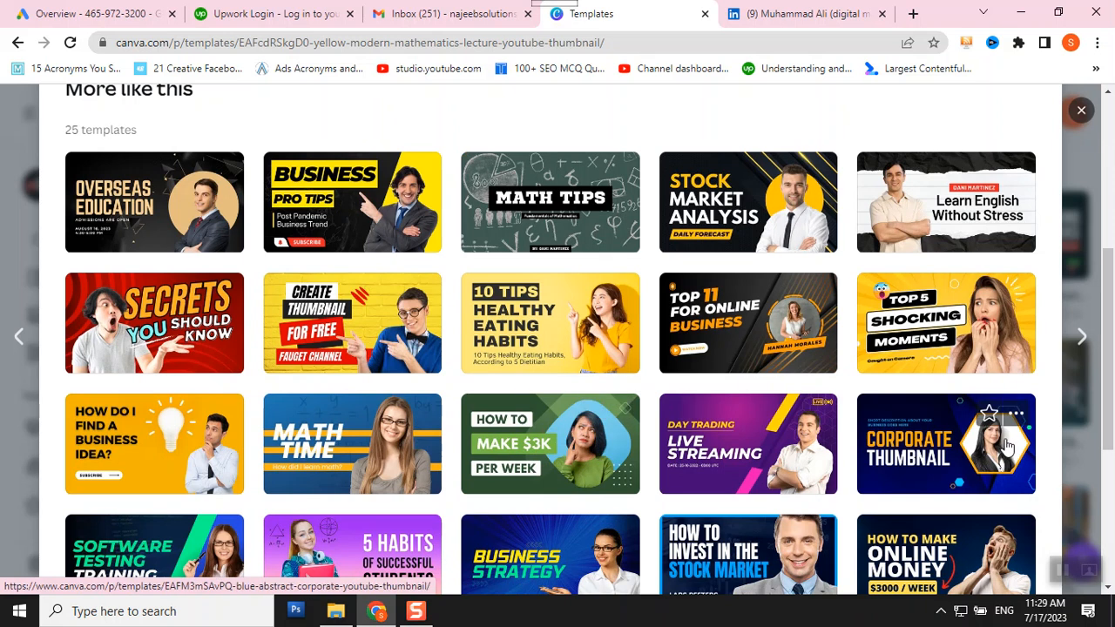
{"action": "left_click", "coordinate": [609, 471]}
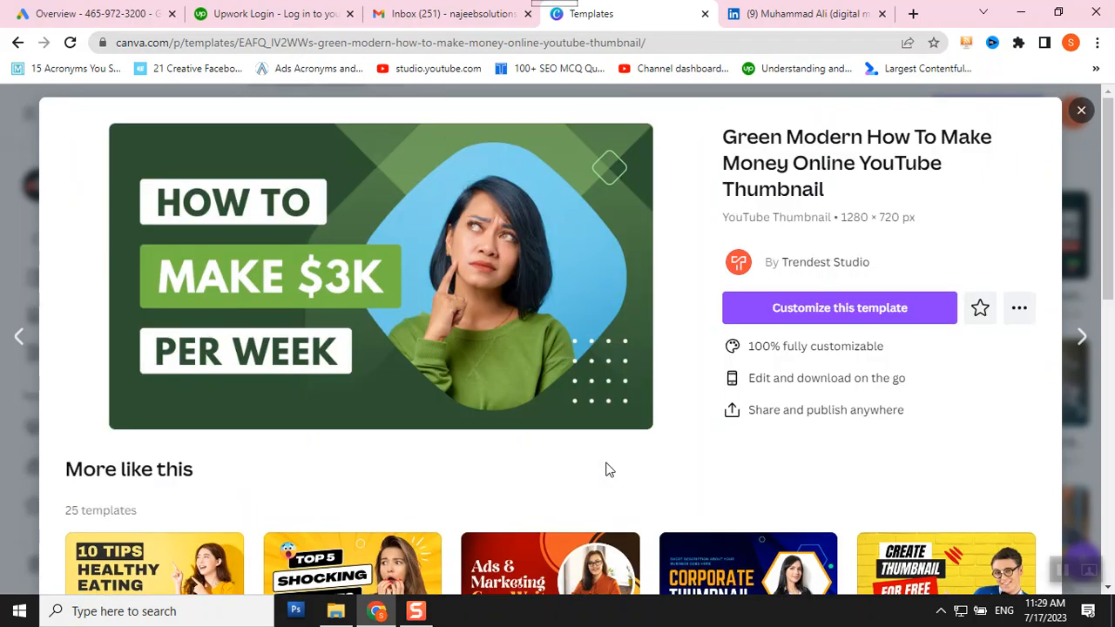
{"action": "left_click", "coordinate": [842, 312]}
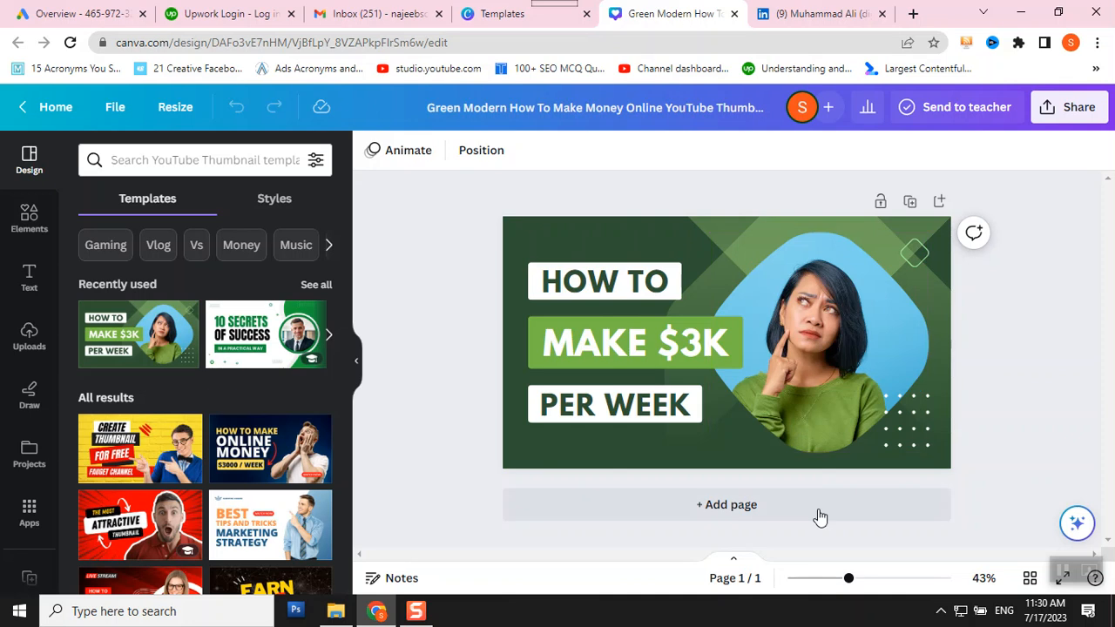
{"action": "left_click_drag", "start_coordinate": [851, 579], "coordinate": [858, 579]}
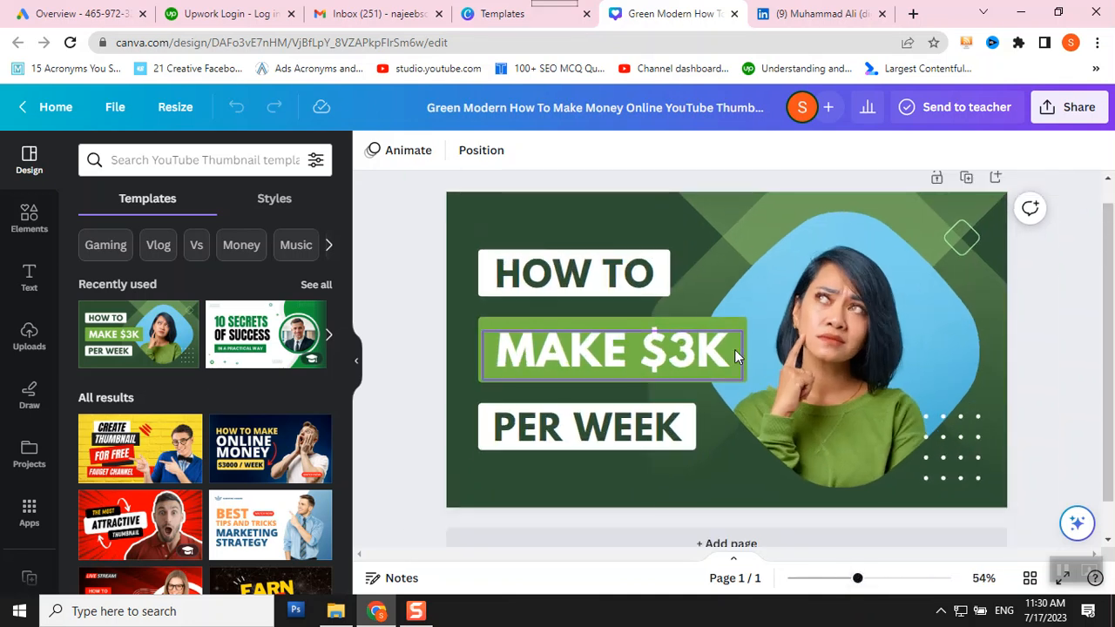
{"action": "left_click", "coordinate": [860, 340]}
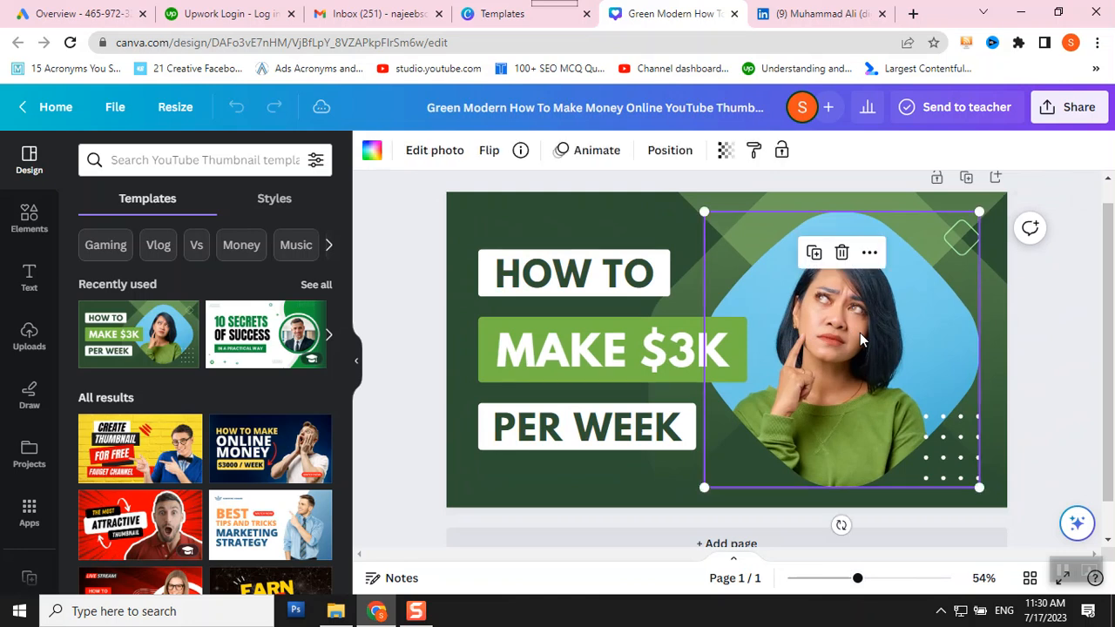
{"action": "double_click", "coordinate": [826, 326]}
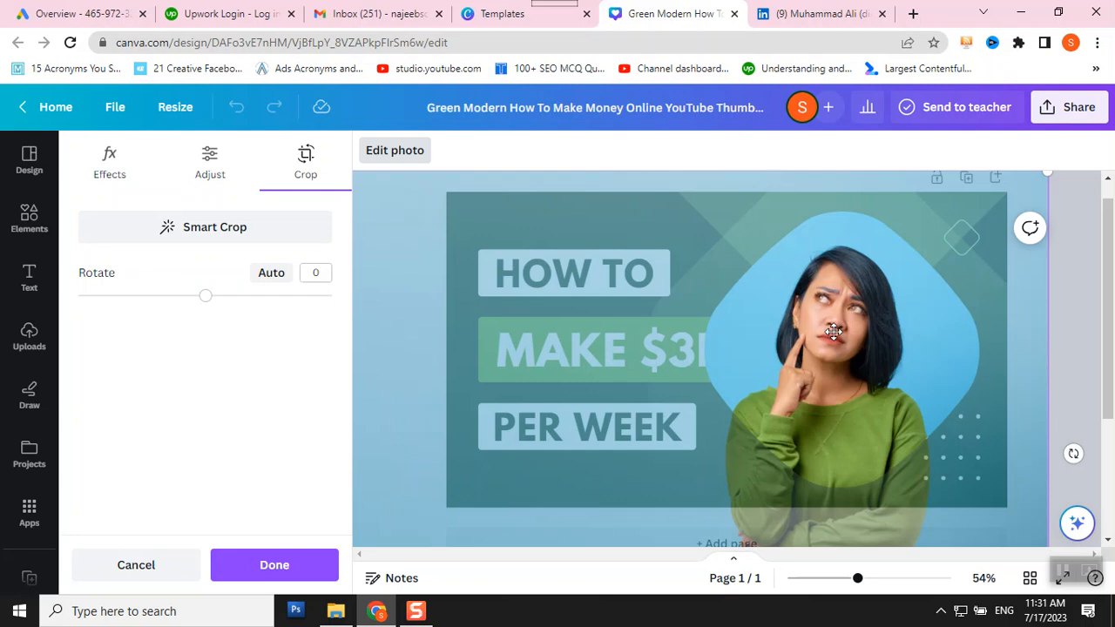
{"action": "left_click", "coordinate": [272, 567]}
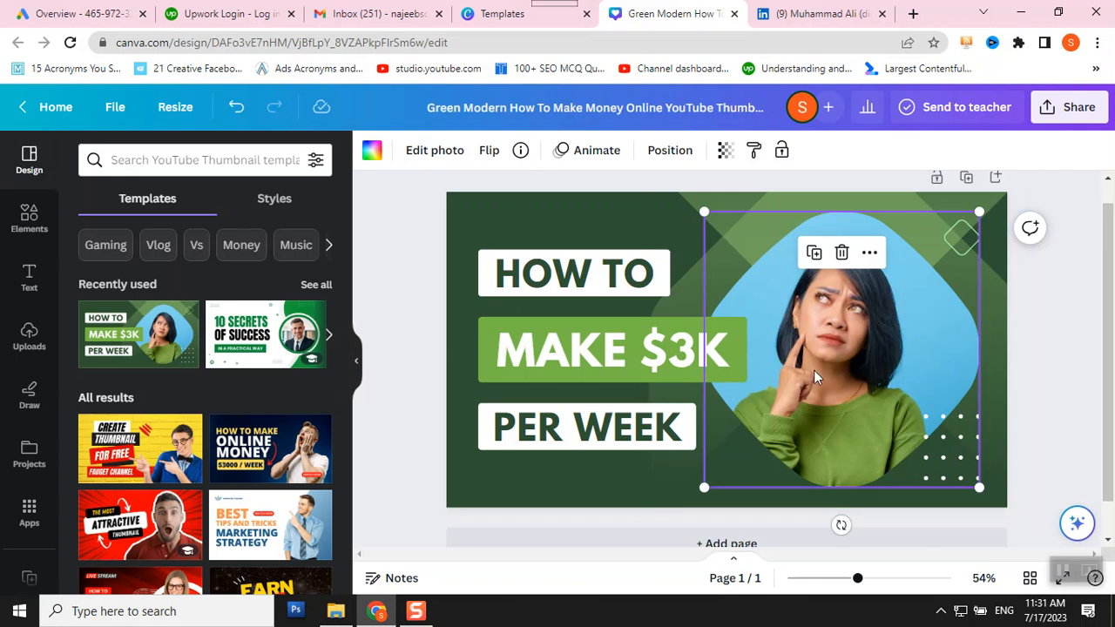
Step: Add the uploaded white Synergy logo image to the thumbnail and move it over the "HOW TO" text
{"action": "left_click", "coordinate": [48, 353]}
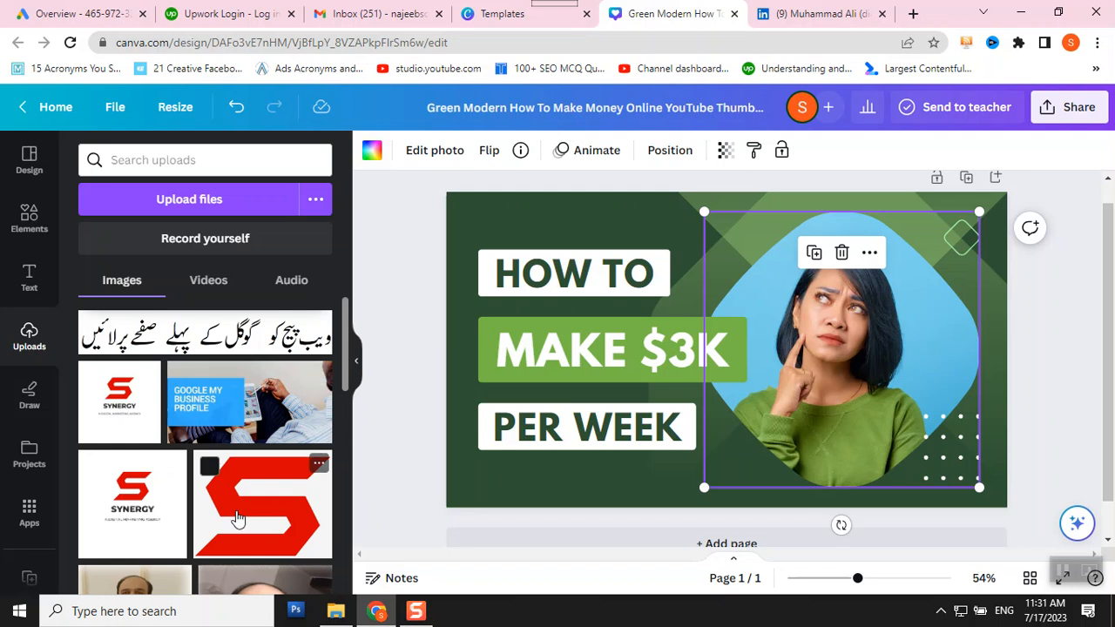
{"action": "left_click", "coordinate": [144, 526]}
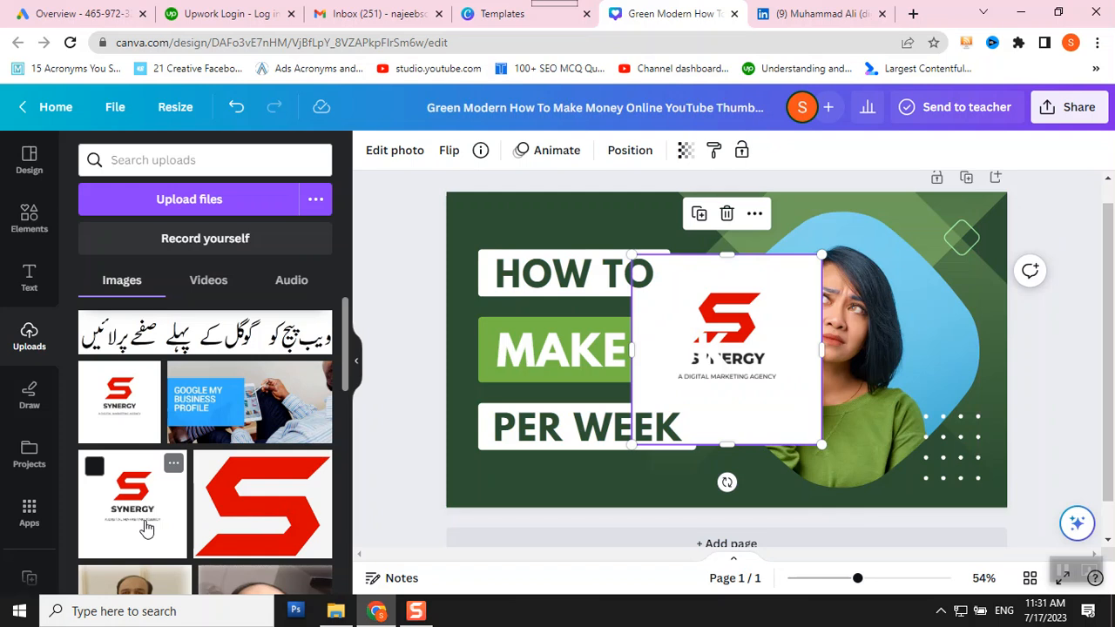
{"action": "left_click_drag", "start_coordinate": [697, 319], "coordinate": [559, 277]}
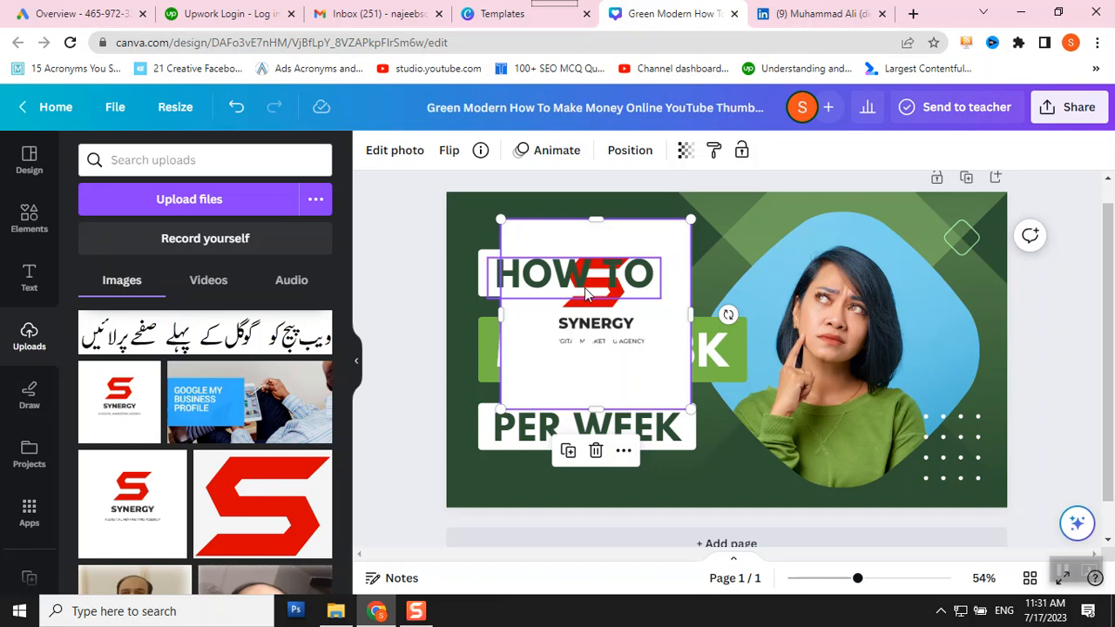
Step: Delete the woman's photo from the rounded diamond frame and fill the frame with the Synergy logo
{"action": "left_click", "coordinate": [814, 367]}
{"action": "double_click", "coordinate": [862, 382]}
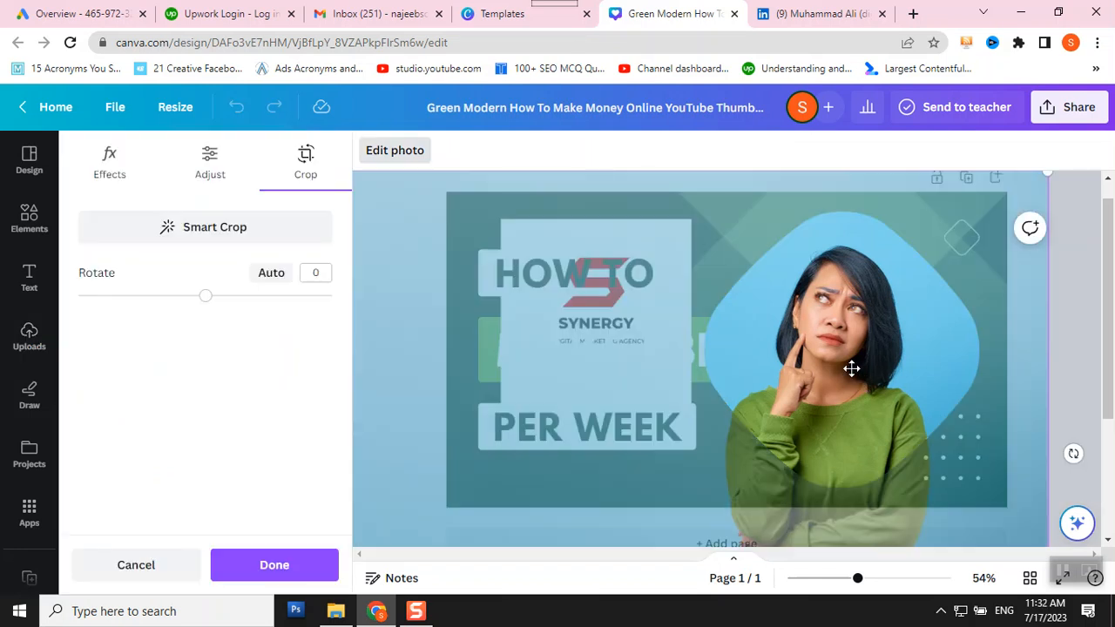
{"action": "key", "text": "Delete"}
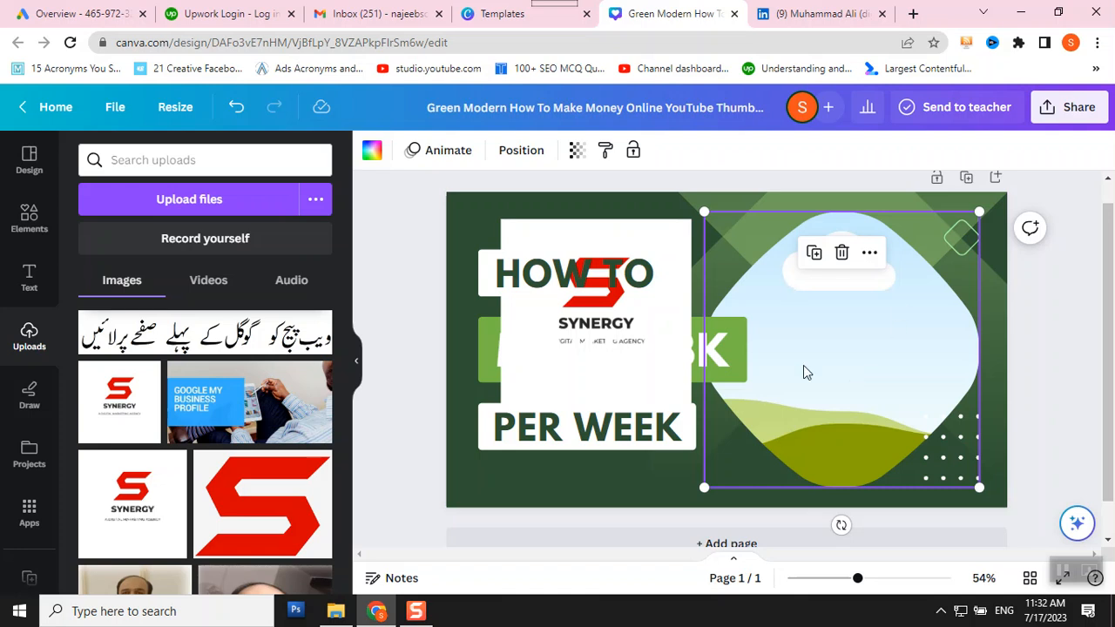
{"action": "left_click_drag", "start_coordinate": [632, 351], "coordinate": [854, 266]}
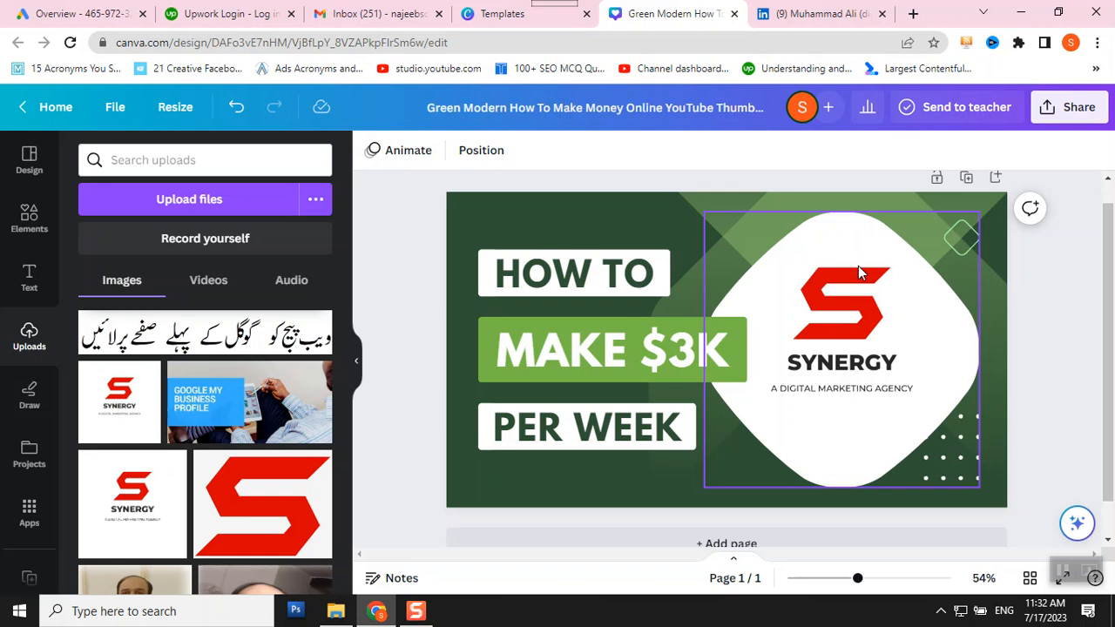
{"action": "left_click", "coordinate": [487, 227]}
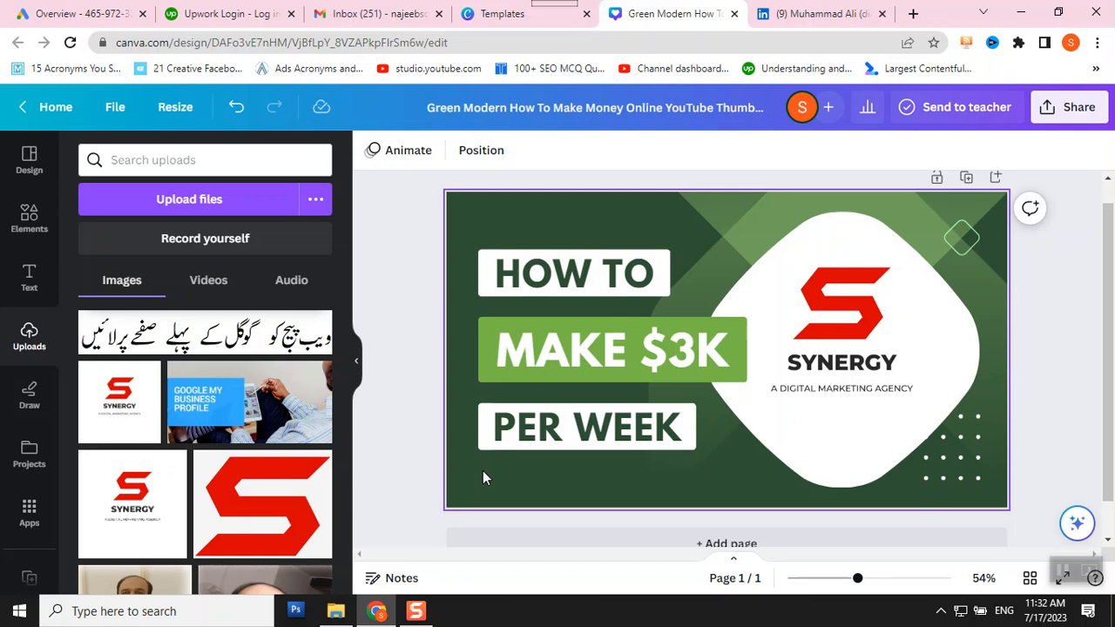
Step: Search the design elements for "whatsapp button"
{"action": "left_click", "coordinate": [25, 235]}
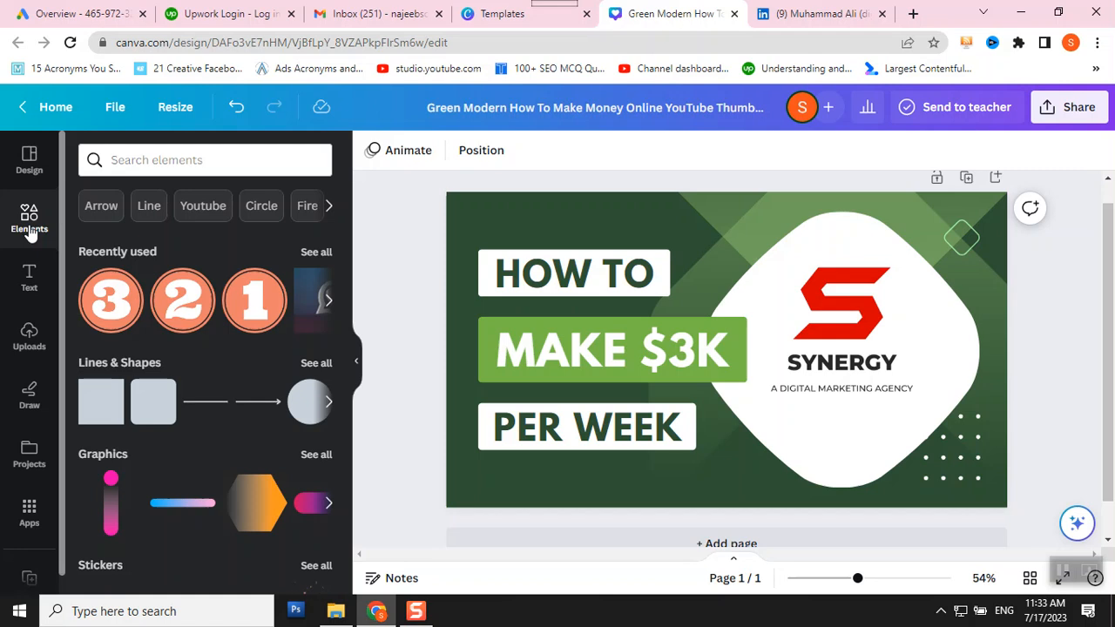
{"action": "left_click", "coordinate": [125, 166]}
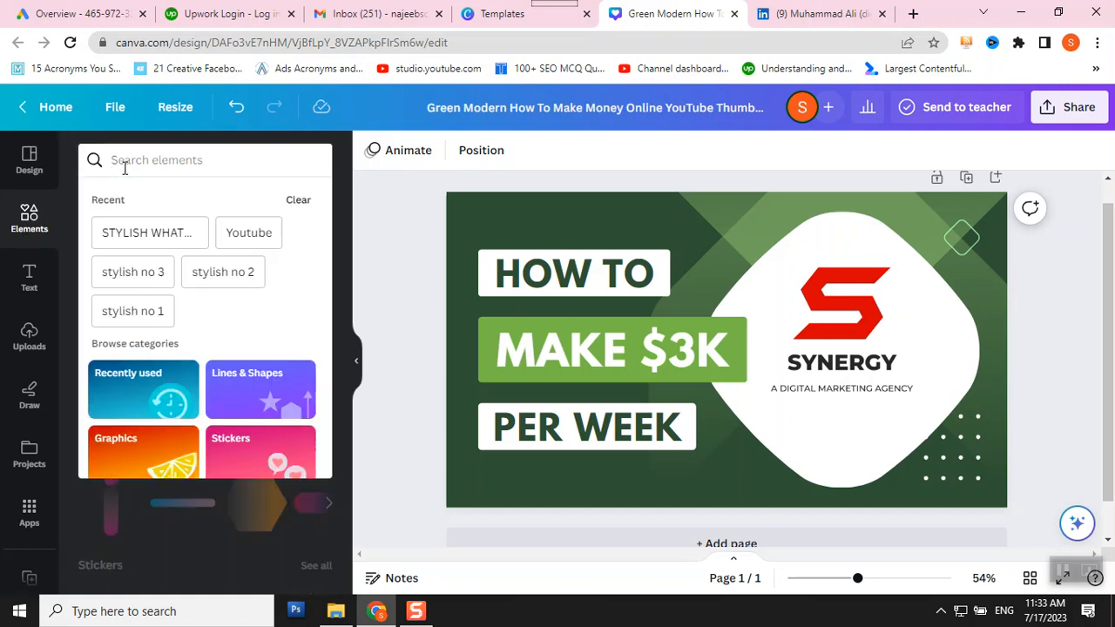
{"action": "type", "text": "wha"}
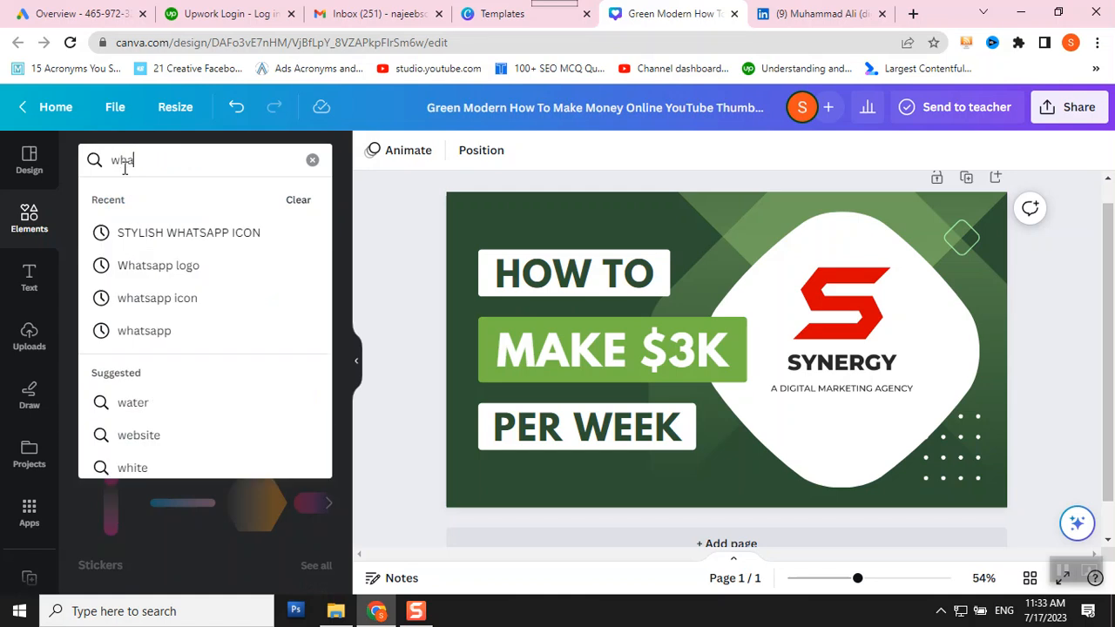
{"action": "type", "text": "tsap"}
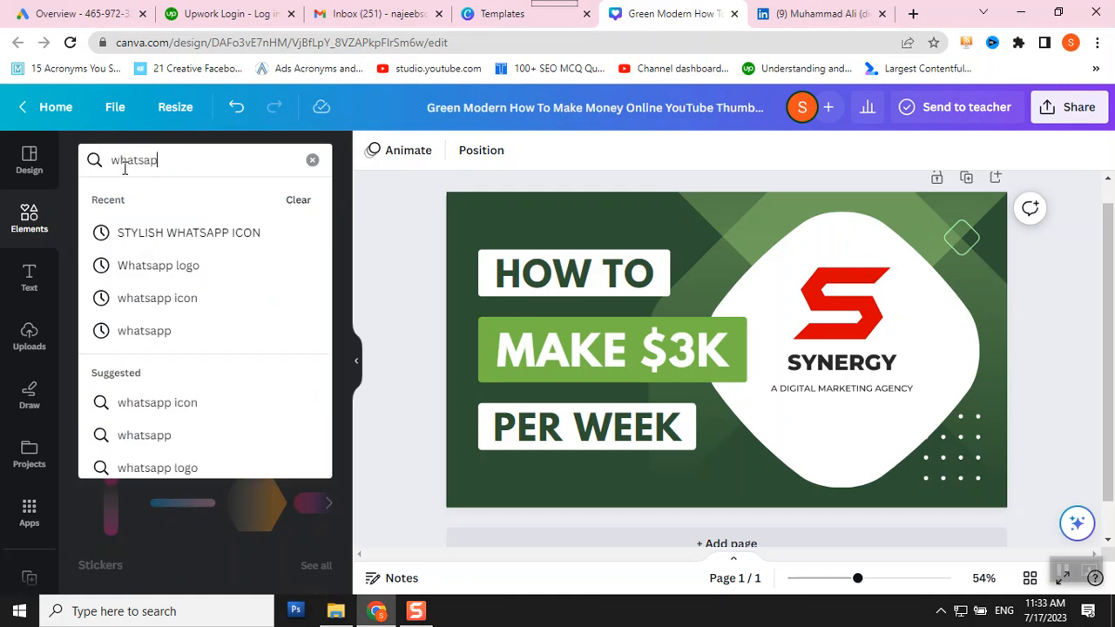
{"action": "type", "text": "p button"}
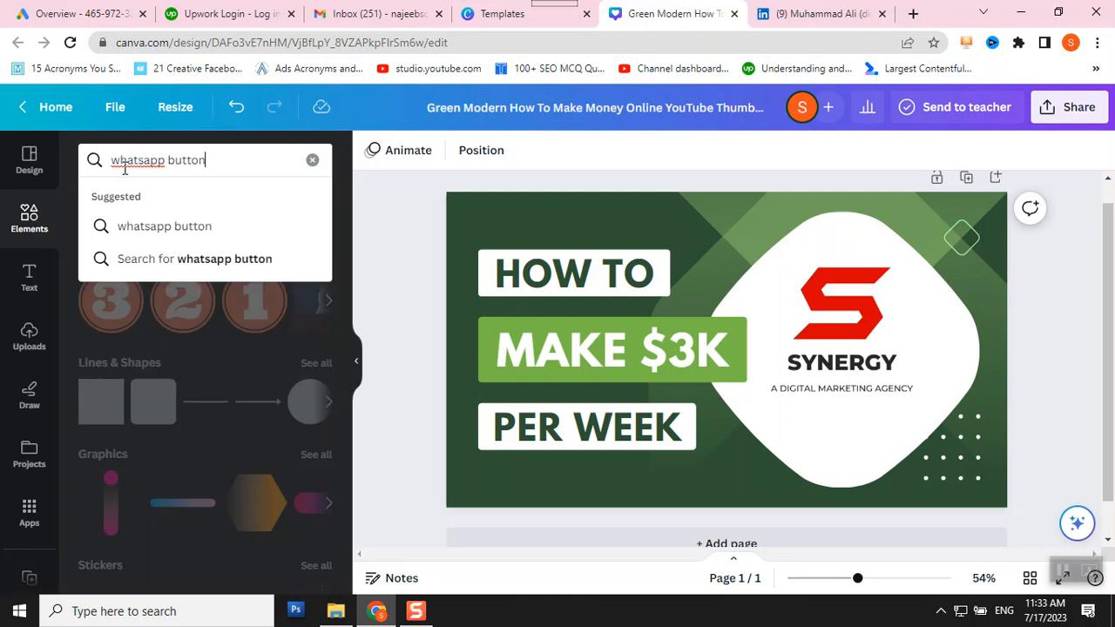
{"action": "left_click", "coordinate": [150, 226]}
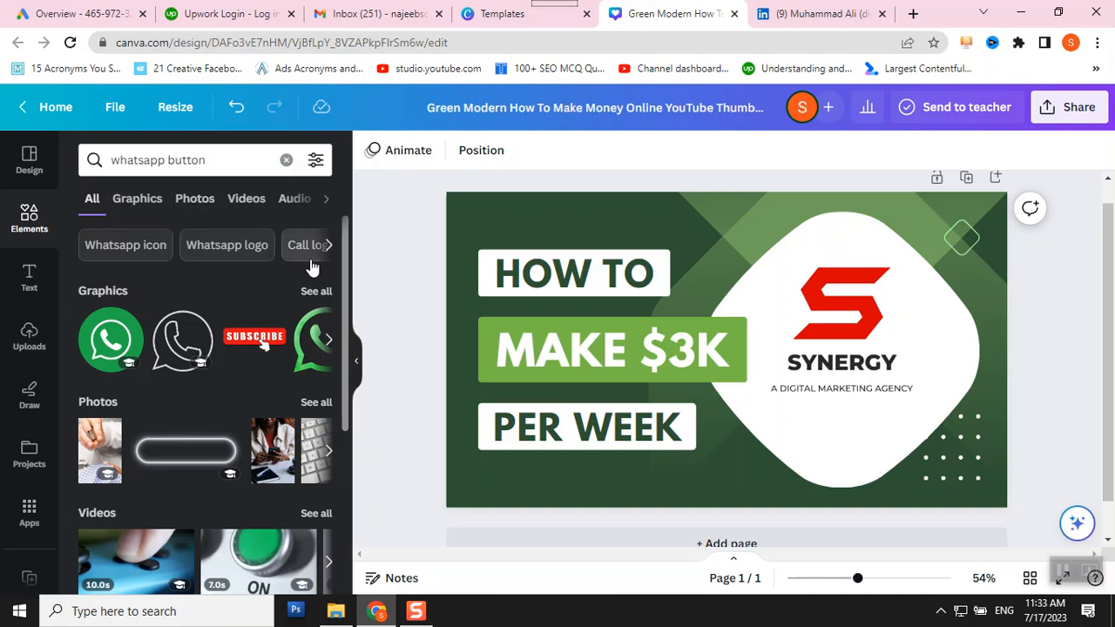
Step: Add the green WhatsApp icon to the thumbnail, shrink it and place it just below the "PER WEEK" text
{"action": "left_click", "coordinate": [107, 358]}
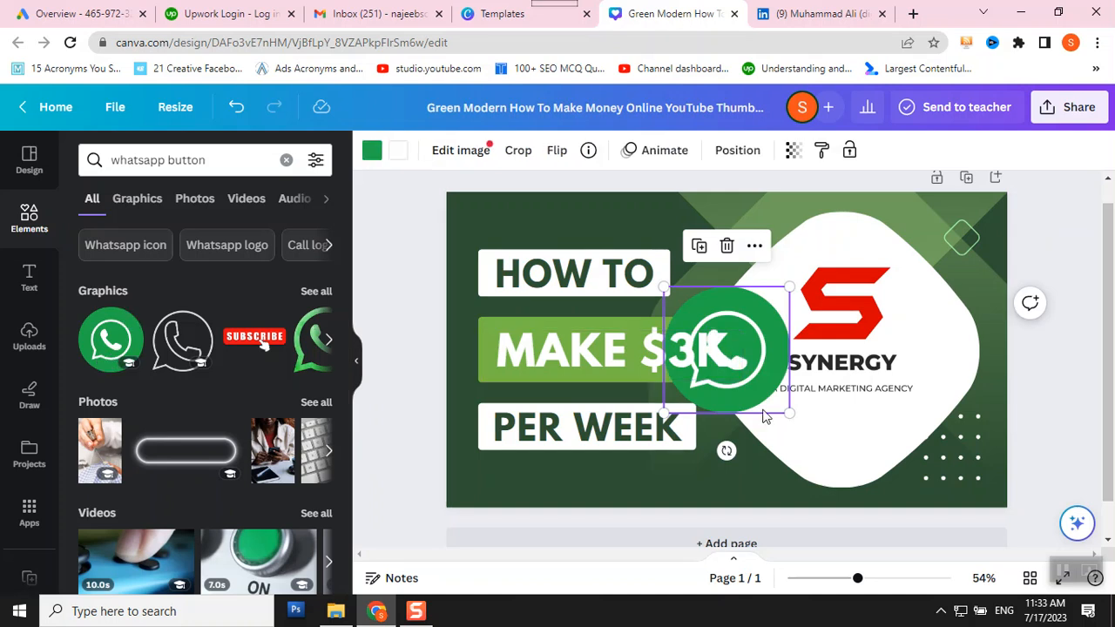
{"action": "left_click_drag", "start_coordinate": [789, 411], "coordinate": [764, 387]}
{"action": "left_click", "coordinate": [739, 349]}
{"action": "left_click_drag", "start_coordinate": [712, 325], "coordinate": [571, 439]}
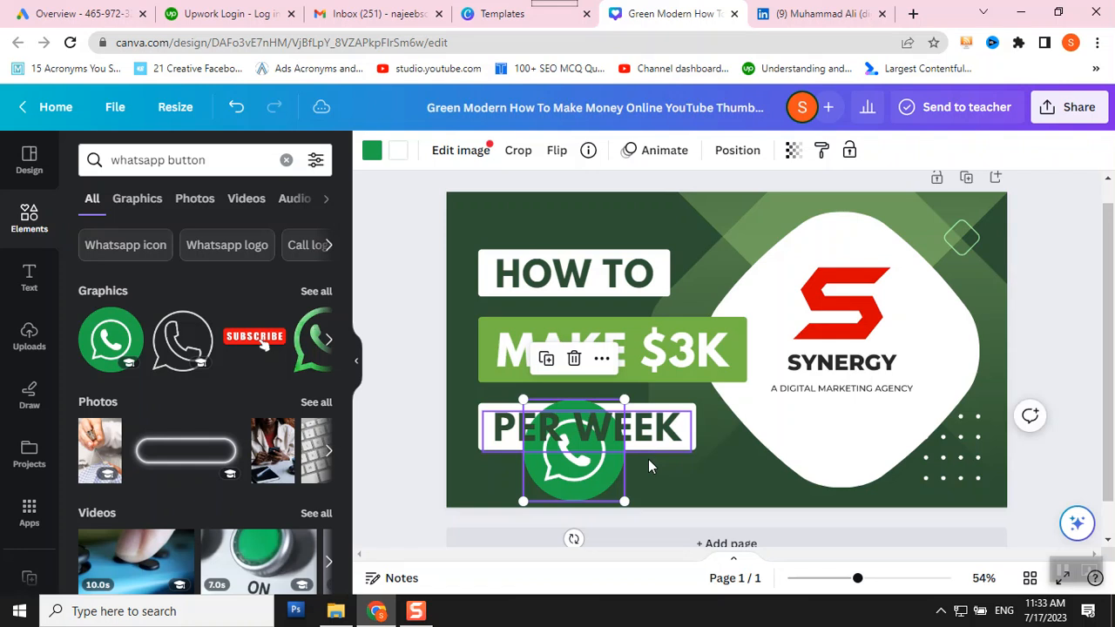
{"action": "left_click_drag", "start_coordinate": [624, 502], "coordinate": [498, 502]}
{"action": "left_click", "coordinate": [542, 481]}
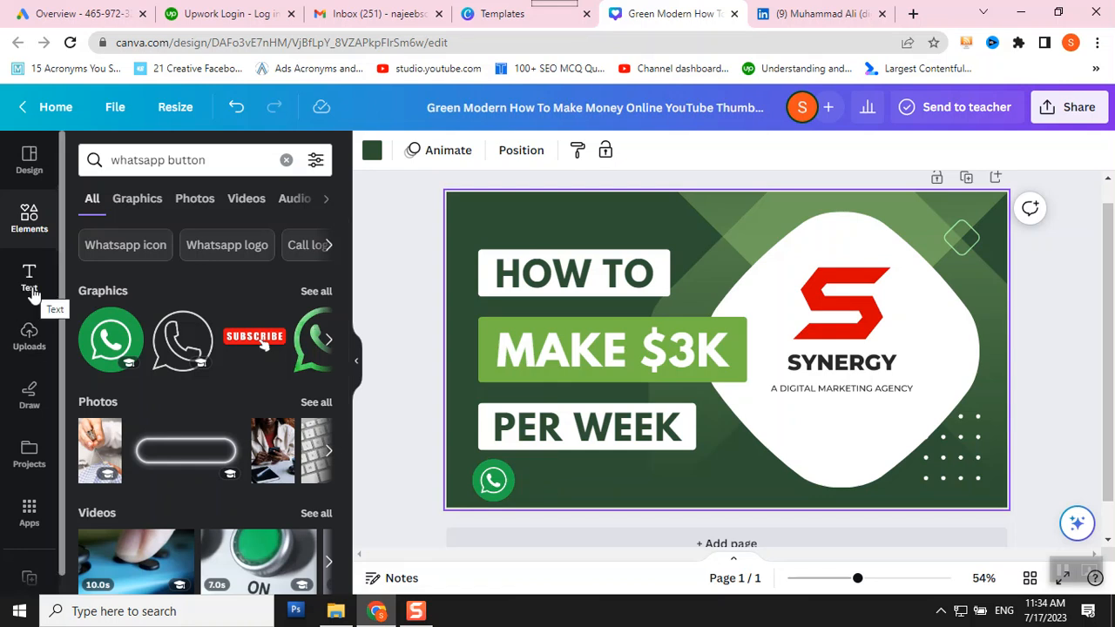
Step: Add a body text box and place it beside the WhatsApp icon
{"action": "left_click", "coordinate": [33, 295]}
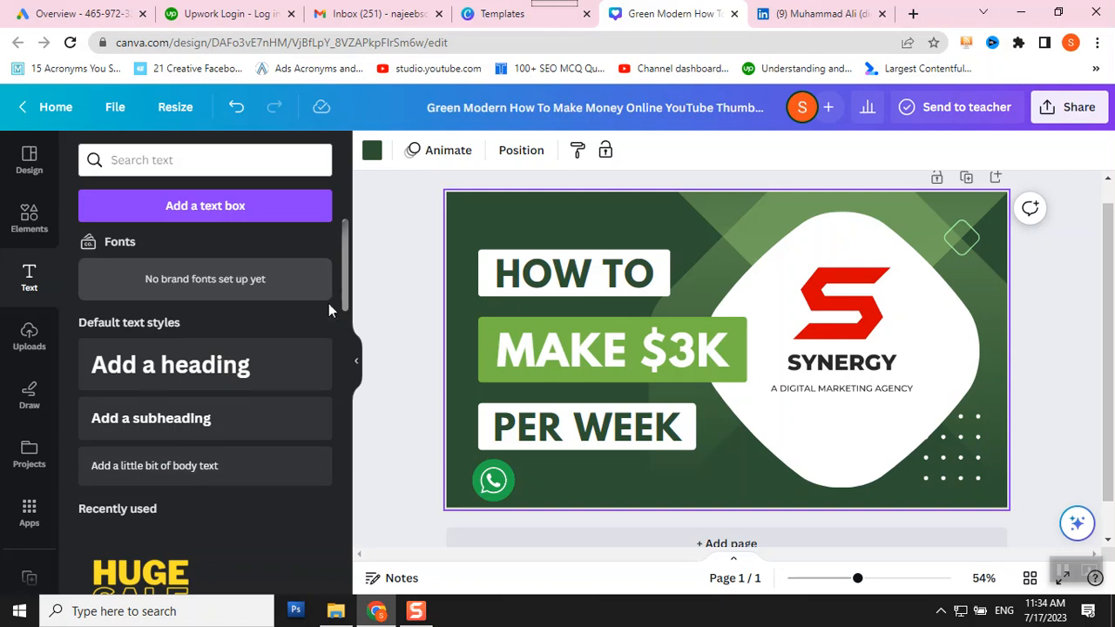
{"action": "left_click_drag", "start_coordinate": [347, 290], "coordinate": [328, 359]}
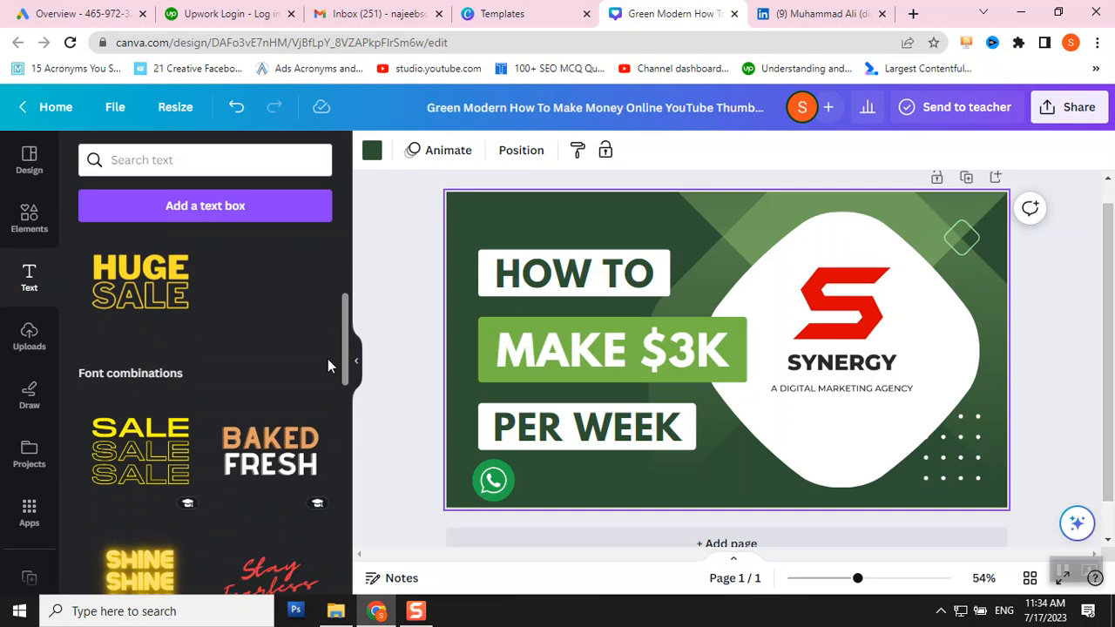
{"action": "scroll", "coordinate": [326, 344], "scroll_direction": "up", "scroll_amount": 3}
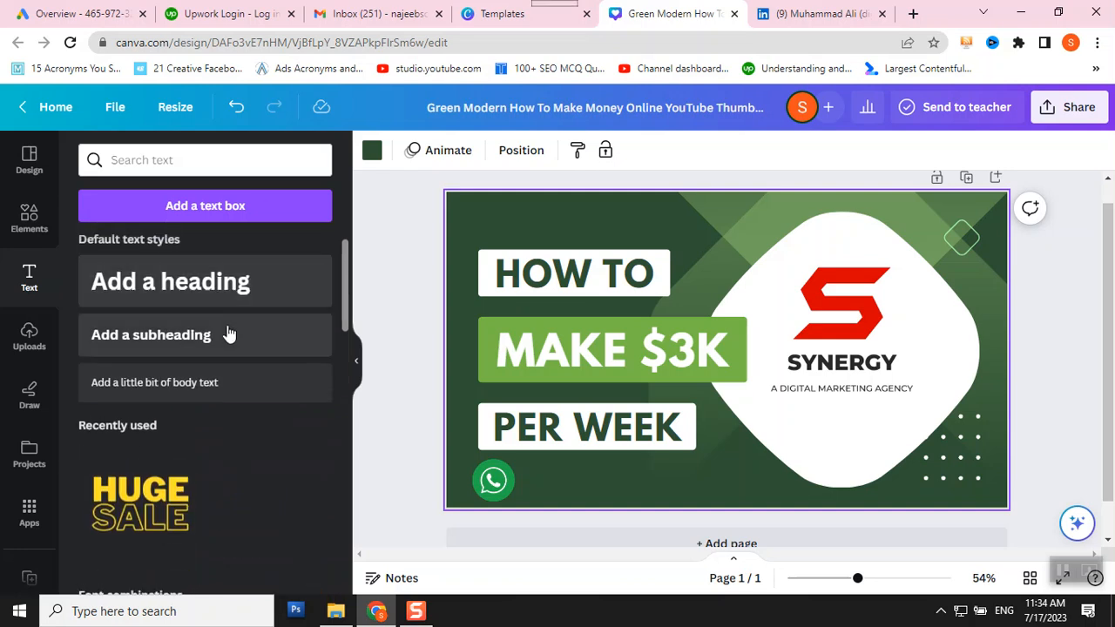
{"action": "left_click", "coordinate": [214, 392]}
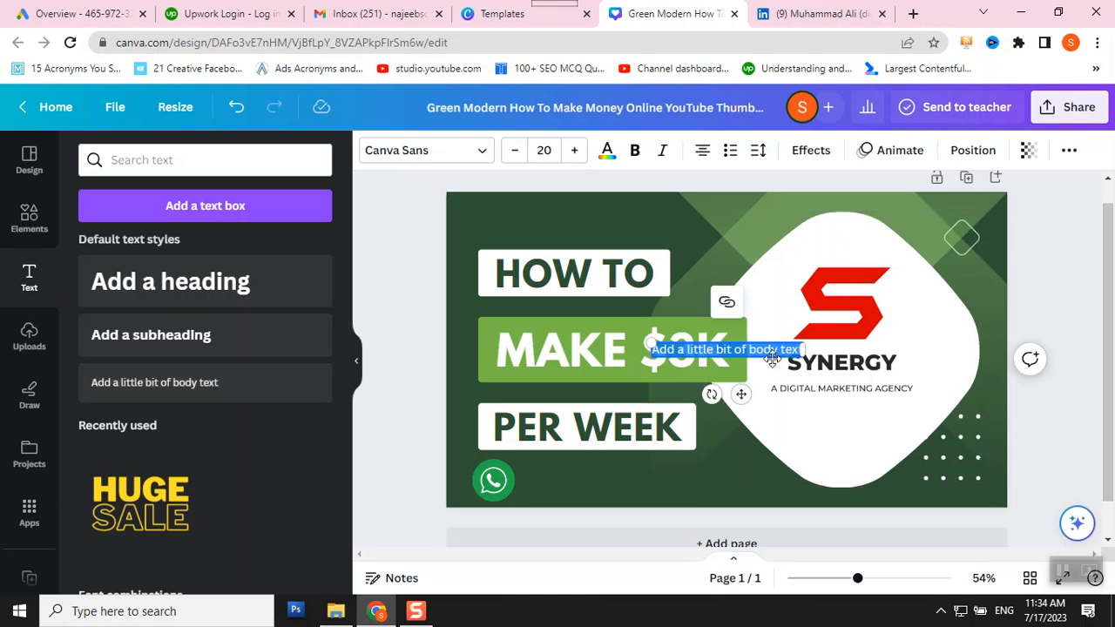
{"action": "left_click_drag", "start_coordinate": [760, 357], "coordinate": [635, 493]}
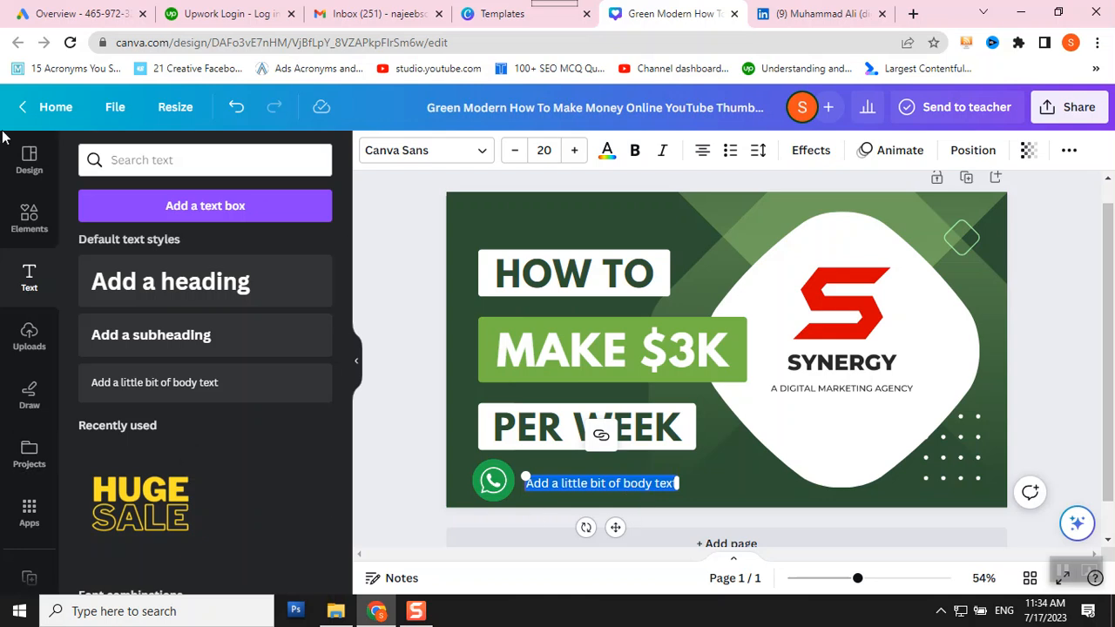
Step: Add the uploaded red S logo image to the thumbnail and shrink it near the "HOW TO" text
{"action": "left_click", "coordinate": [28, 336]}
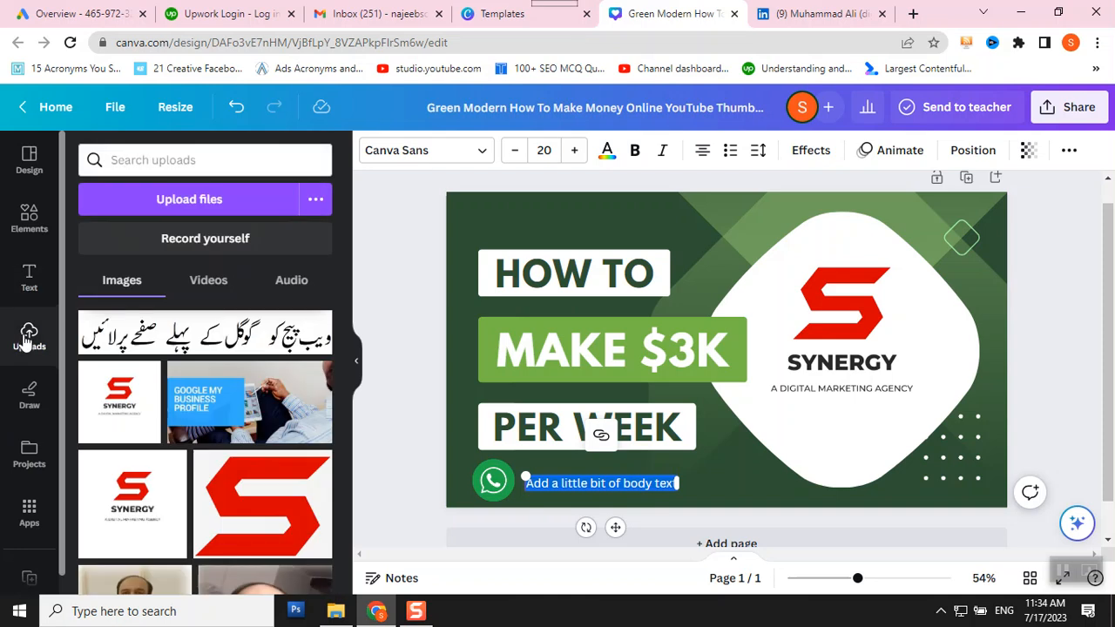
{"action": "left_click", "coordinate": [264, 518]}
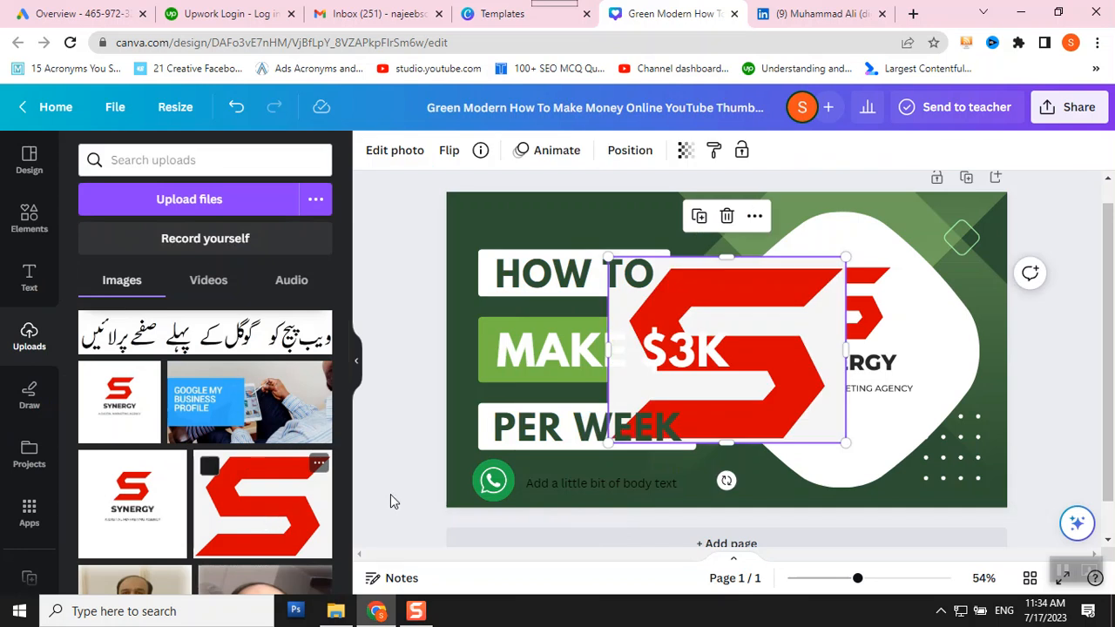
{"action": "left_click_drag", "start_coordinate": [805, 398], "coordinate": [692, 289]}
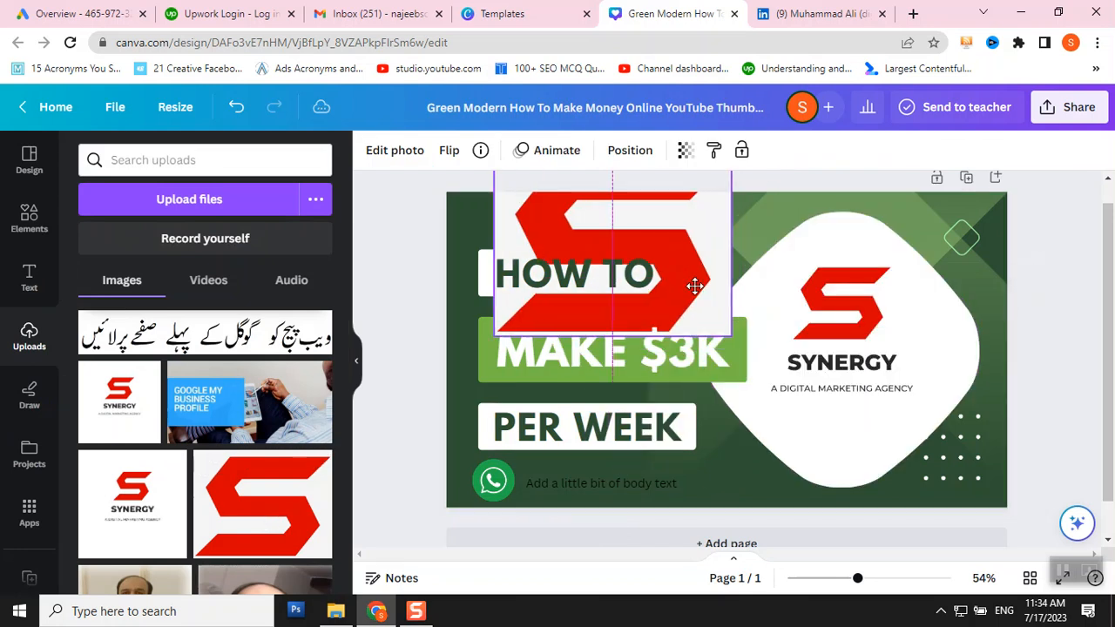
{"action": "left_click_drag", "start_coordinate": [731, 333], "coordinate": [621, 250]}
{"action": "left_click_drag", "start_coordinate": [571, 222], "coordinate": [889, 411]}
{"action": "key", "text": "ctrl+z"}
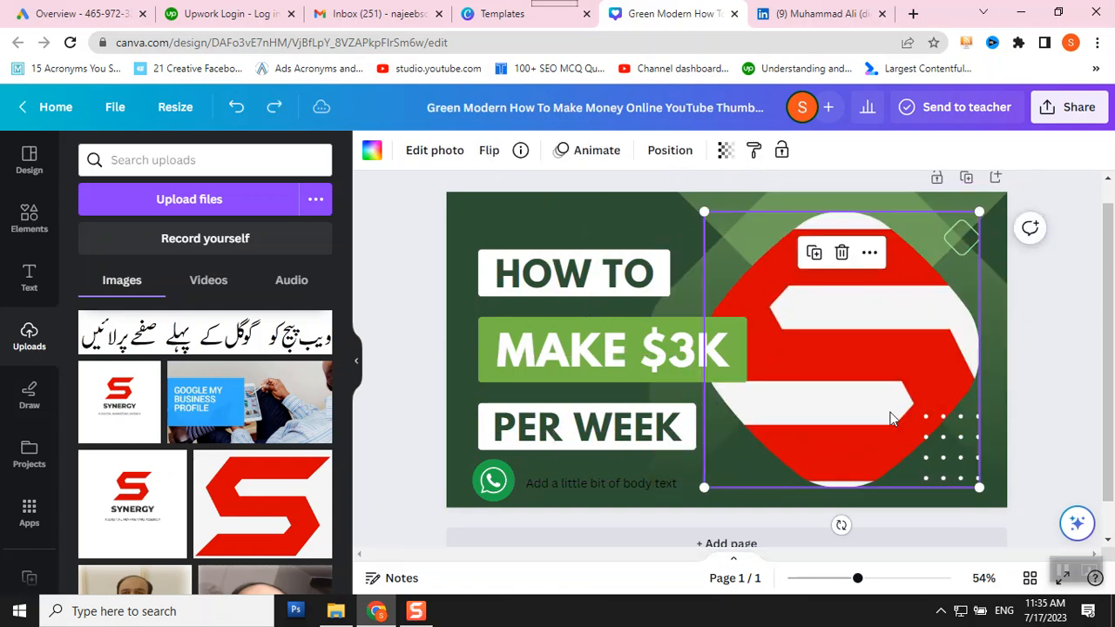
{"action": "key", "text": "ctrl+z"}
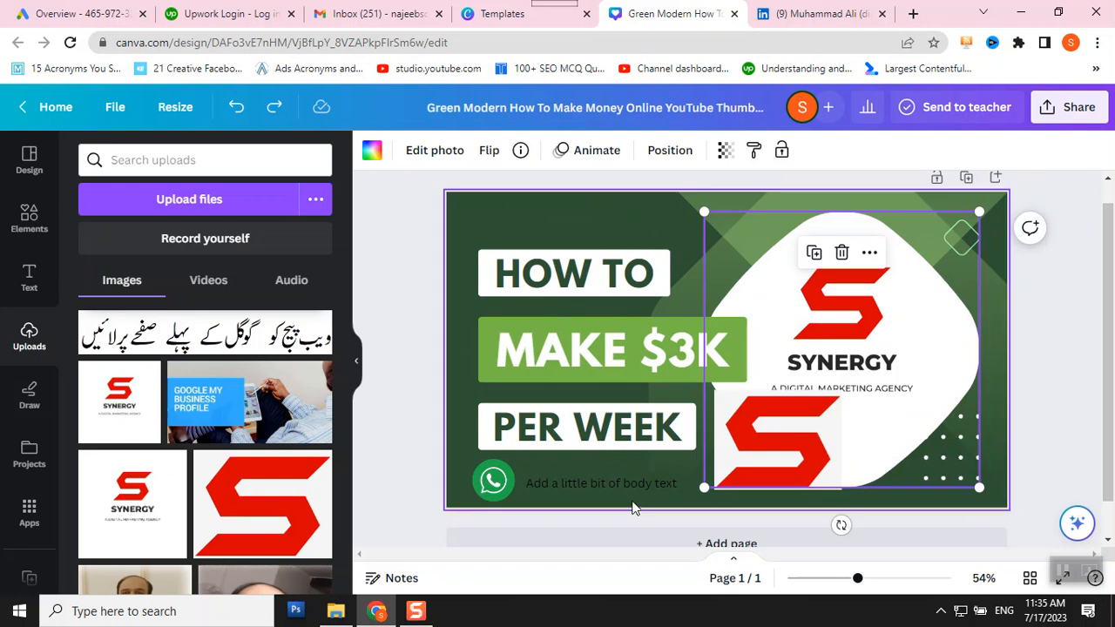
Step: Move the red S logo over the "HOW TO" text, apply Smart Crop and remove its background
{"action": "left_click_drag", "start_coordinate": [727, 481], "coordinate": [559, 303]}
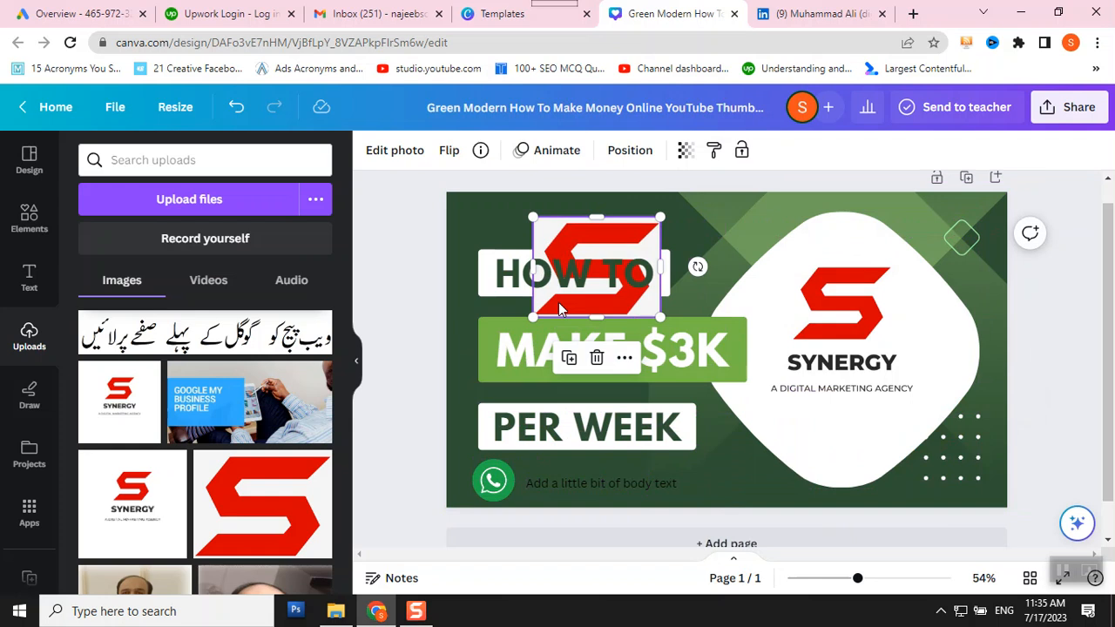
{"action": "double_click", "coordinate": [573, 238]}
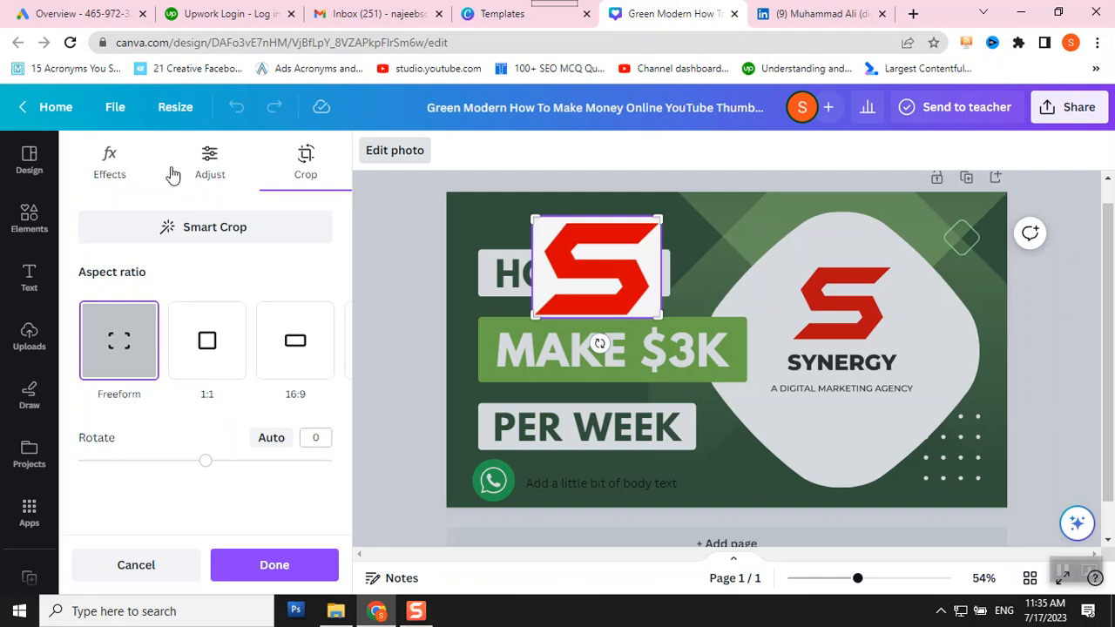
{"action": "left_click", "coordinate": [186, 225]}
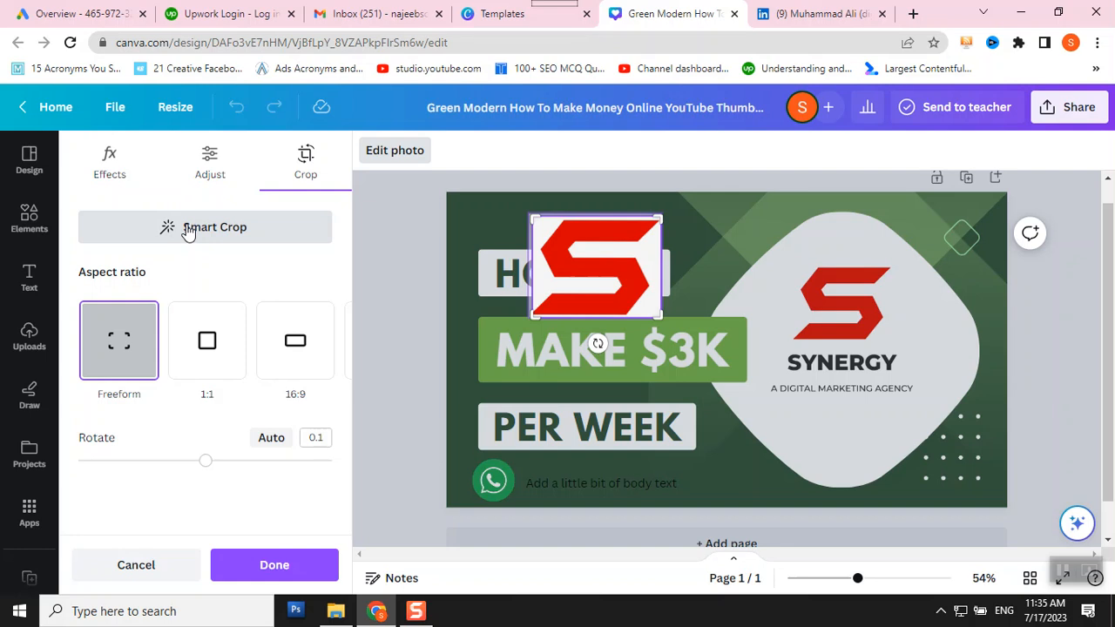
{"action": "left_click", "coordinate": [120, 181]}
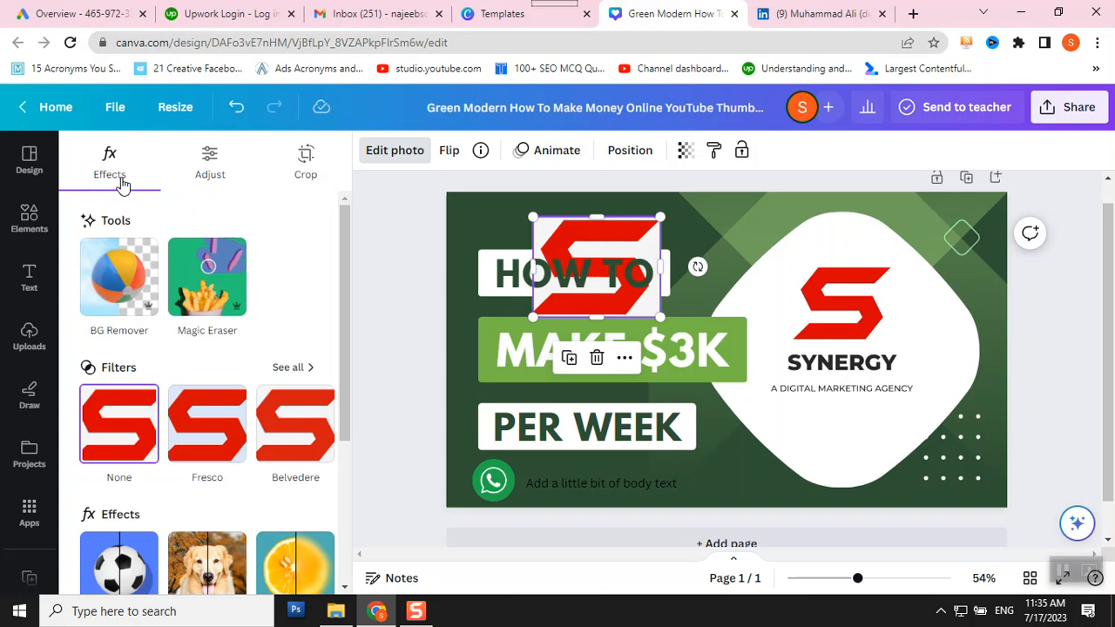
{"action": "left_click", "coordinate": [119, 280]}
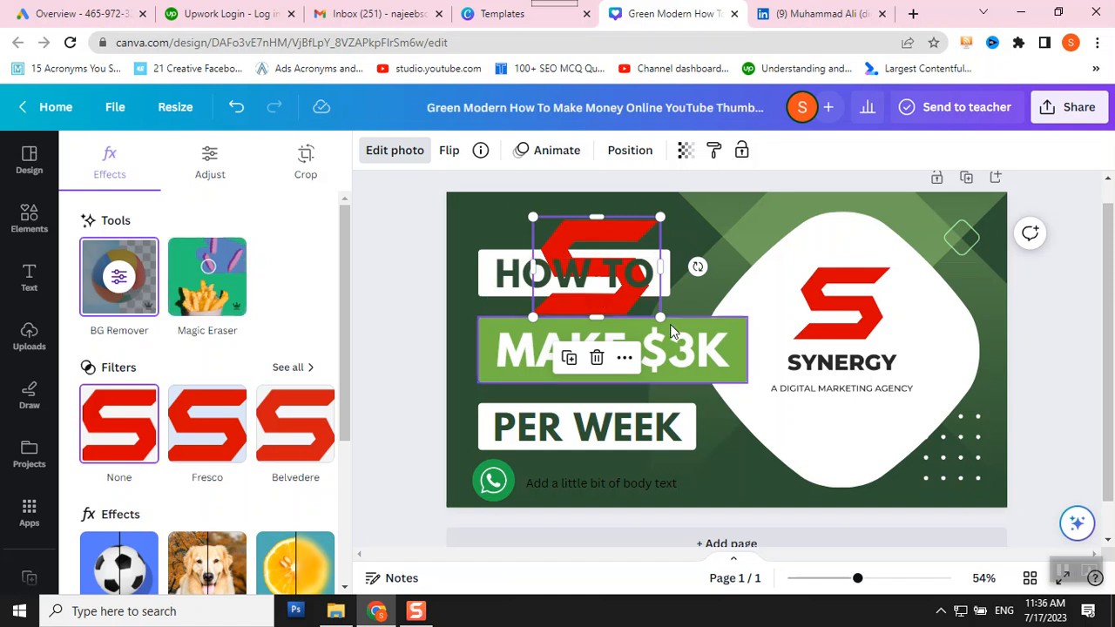
Step: Shrink the red S logo and place it in the thumbnail's upper-left corner above "HOW TO"
{"action": "left_click_drag", "start_coordinate": [663, 318], "coordinate": [490, 234]}
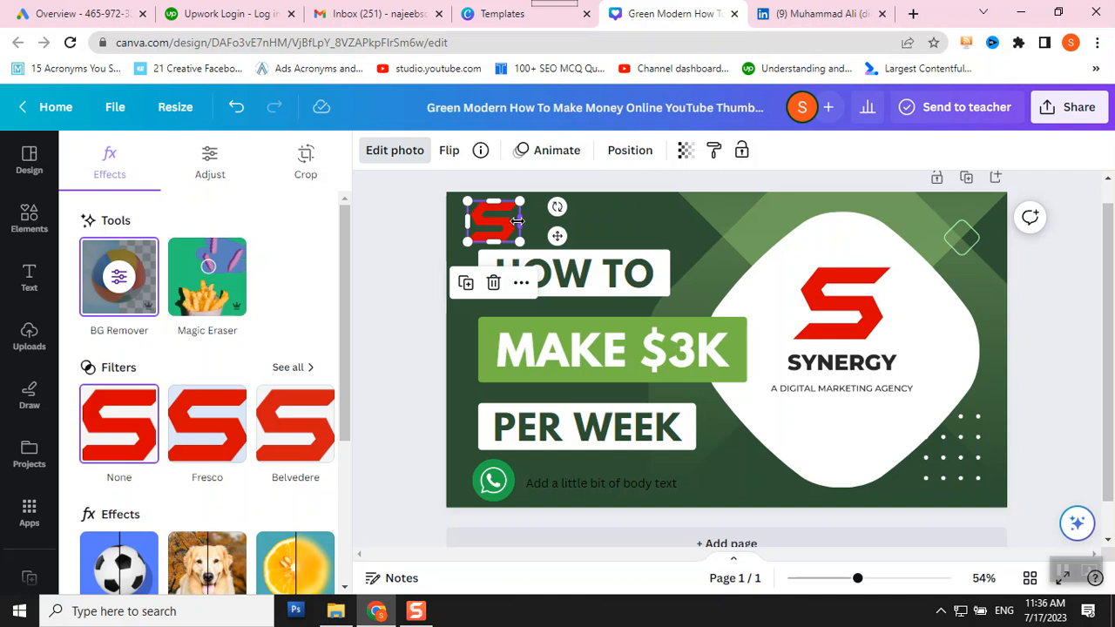
{"action": "left_click", "coordinate": [396, 349]}
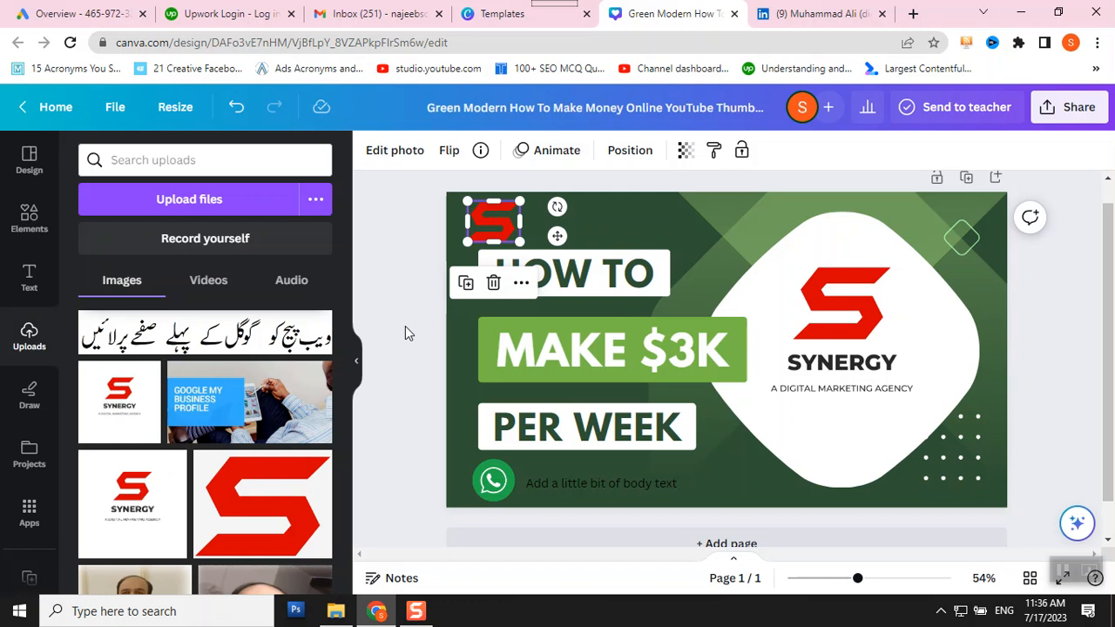
{"action": "left_click", "coordinate": [400, 305]}
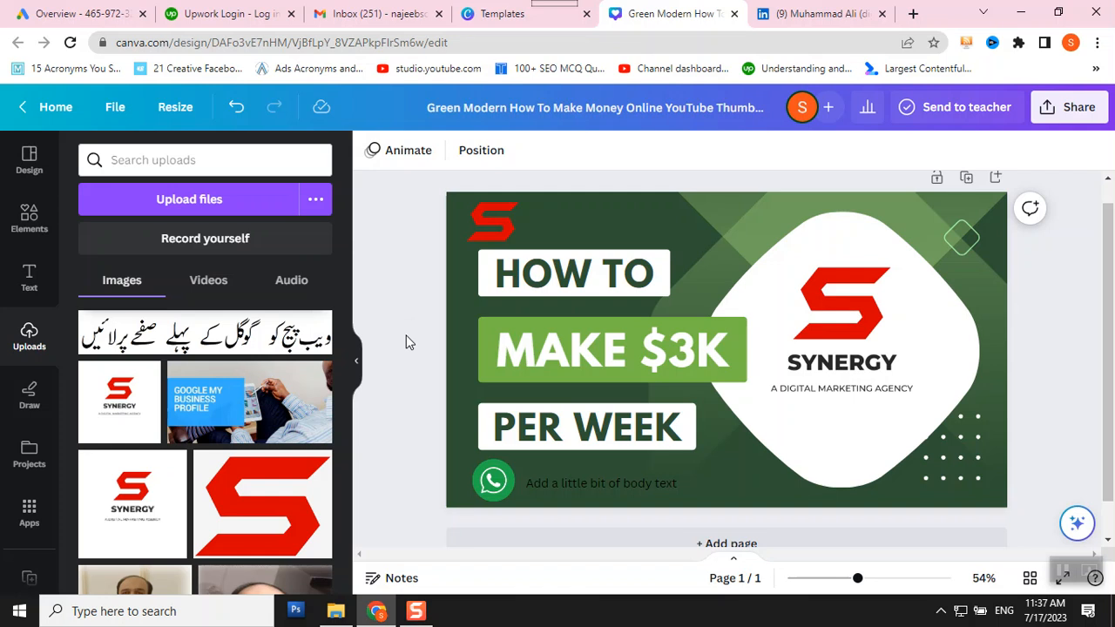
Step: Try the lighter green #76b947 as the thumbnail's background color, and restore the dark green
{"action": "left_click", "coordinate": [615, 232]}
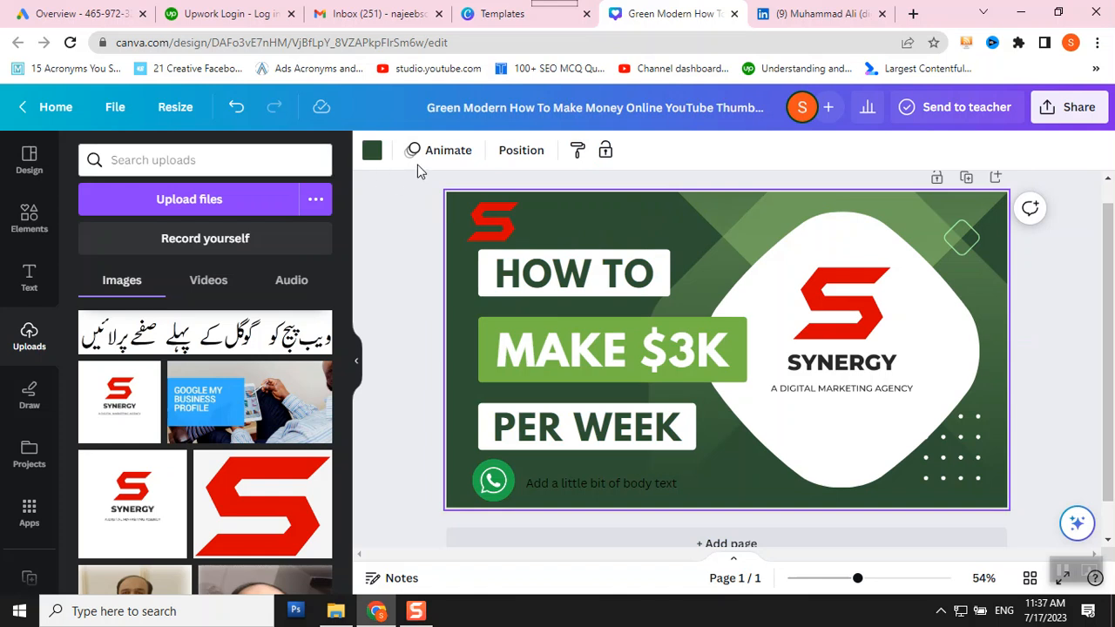
{"action": "left_click", "coordinate": [372, 151]}
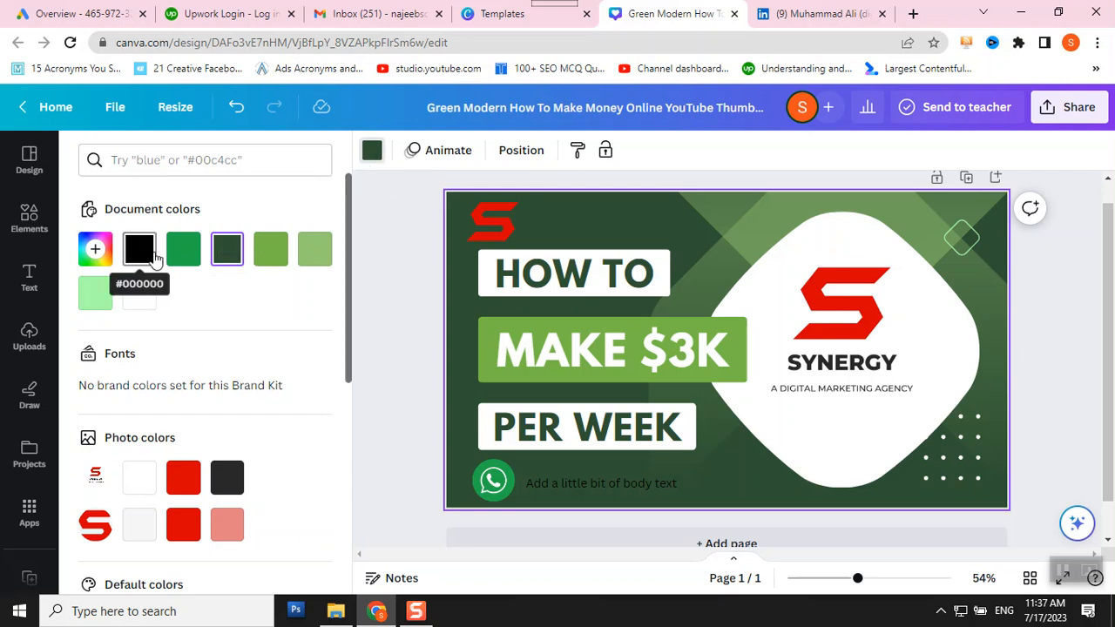
{"action": "left_click", "coordinate": [264, 254]}
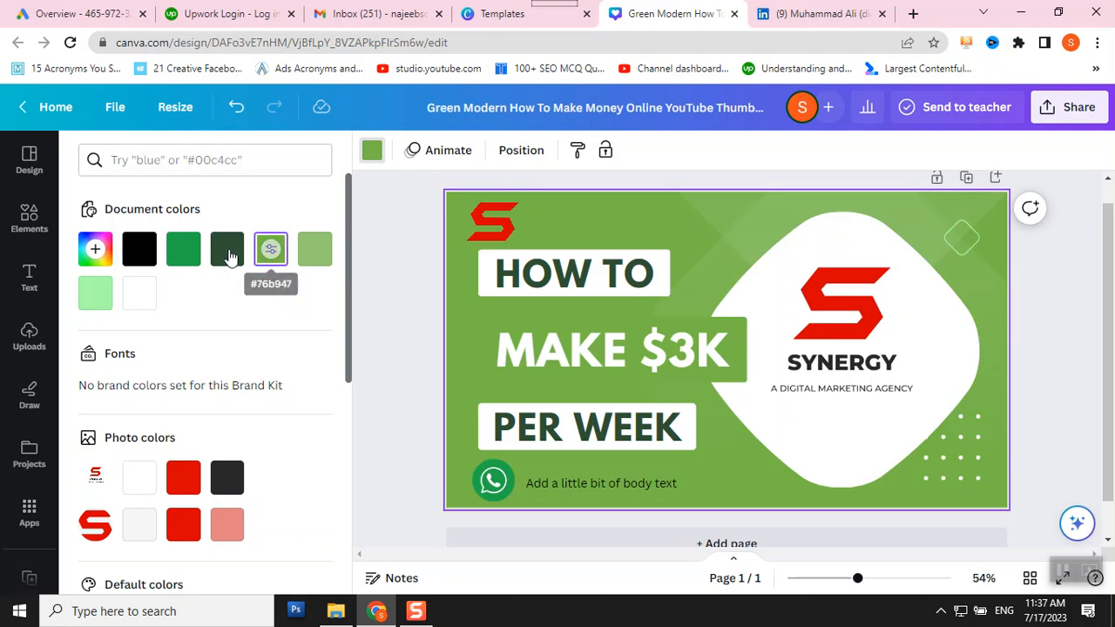
{"action": "left_click", "coordinate": [225, 252]}
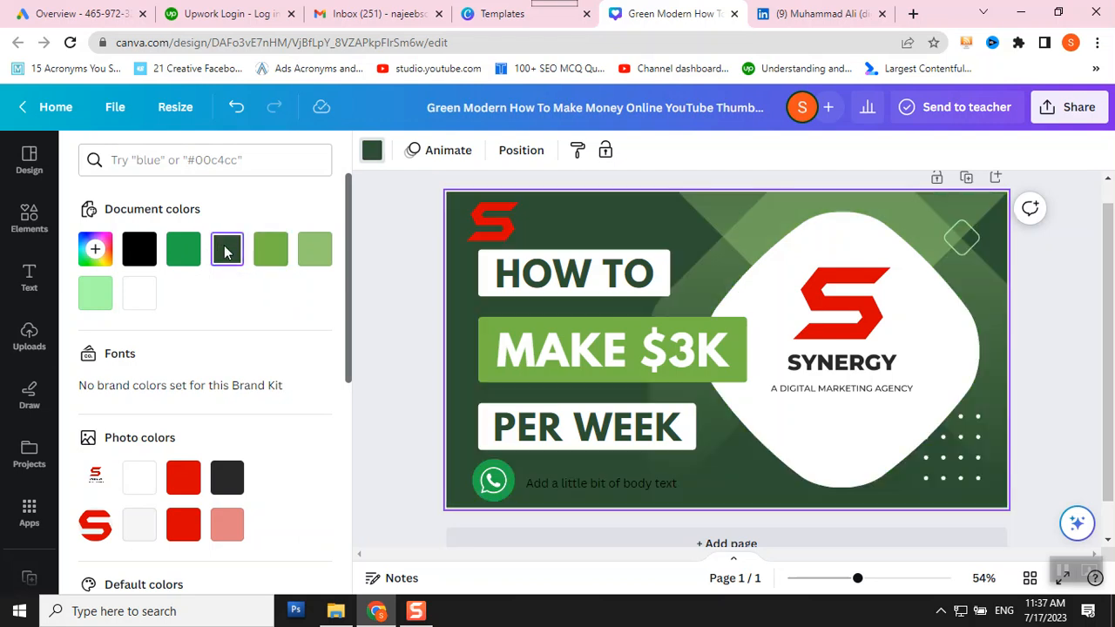
{"action": "left_click", "coordinate": [380, 214]}
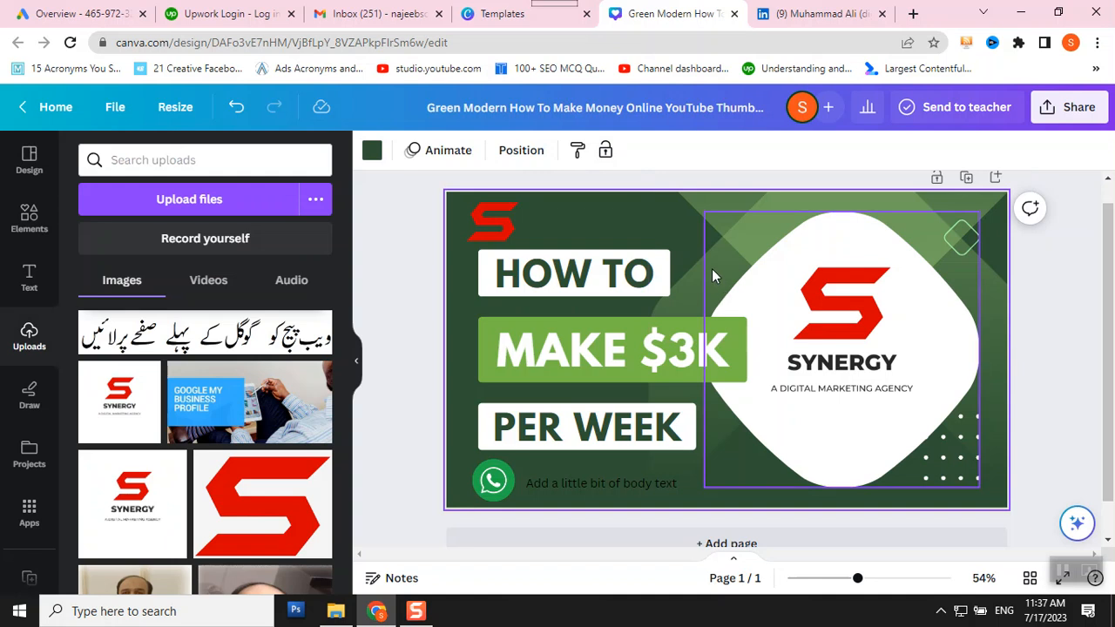
{"action": "left_click", "coordinate": [680, 279]}
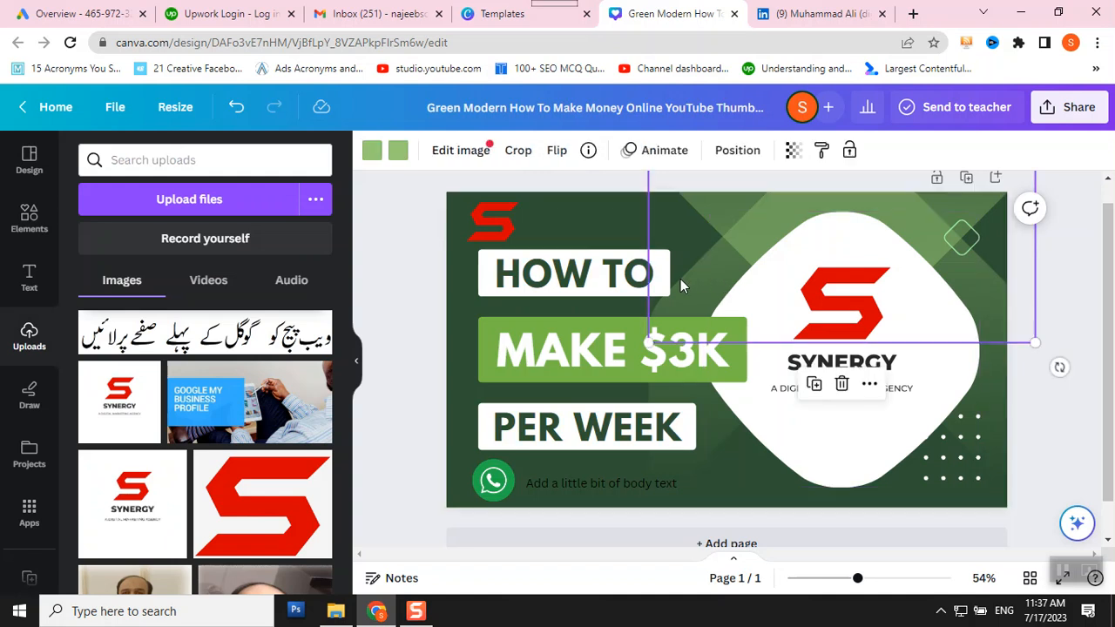
{"action": "left_click", "coordinate": [414, 503]}
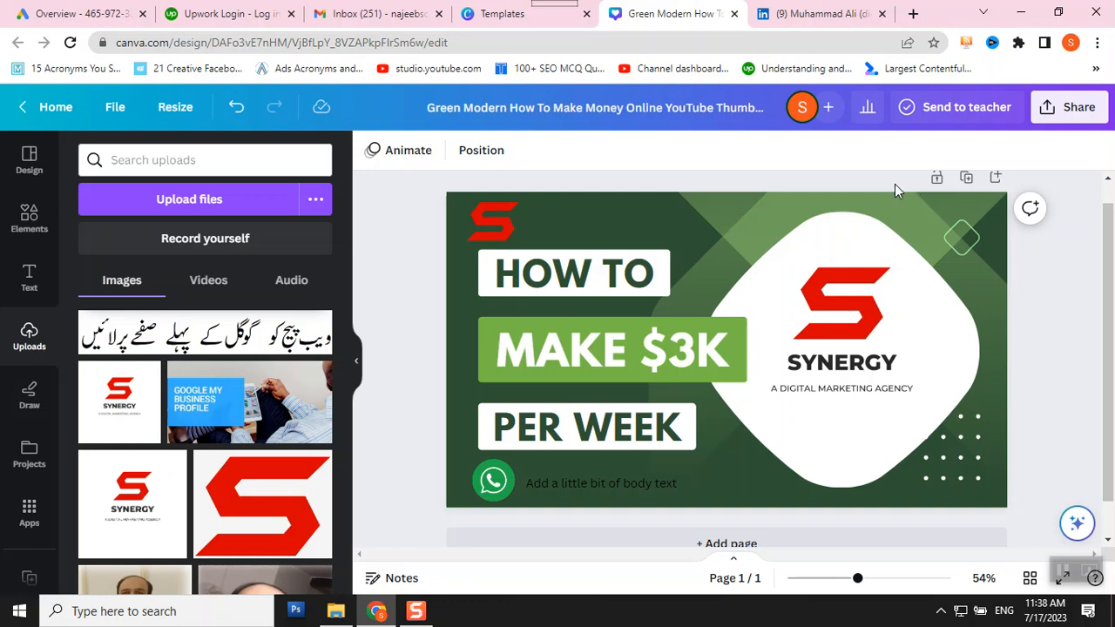
Step: Download the thumbnail as a PNG at size 1 (1,280 × 720 px)
{"action": "left_click", "coordinate": [1056, 116]}
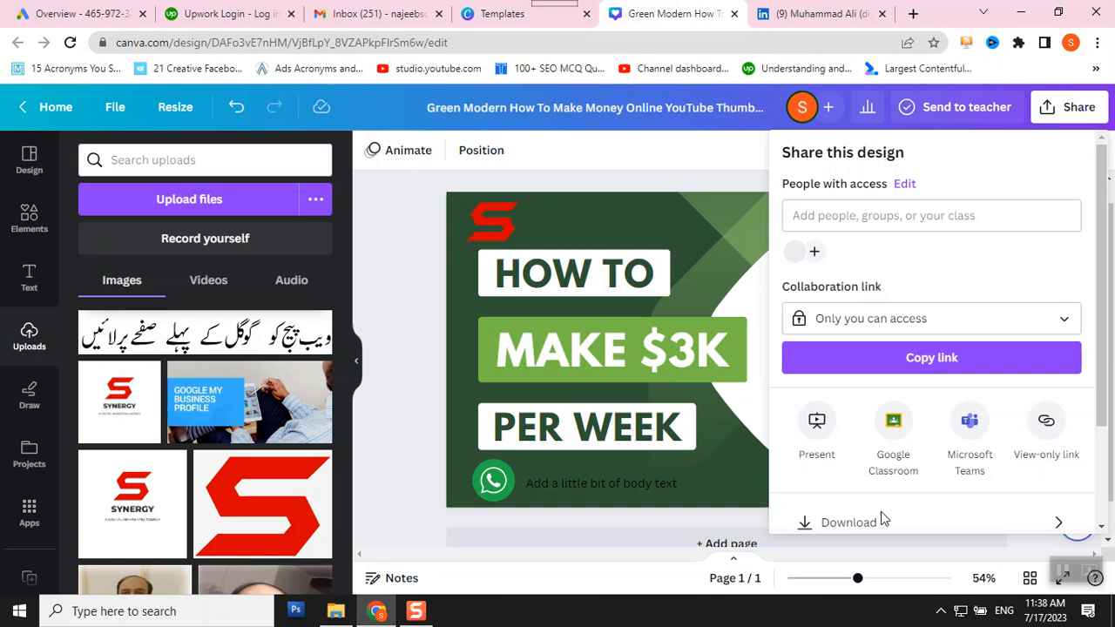
{"action": "left_click", "coordinate": [1104, 536]}
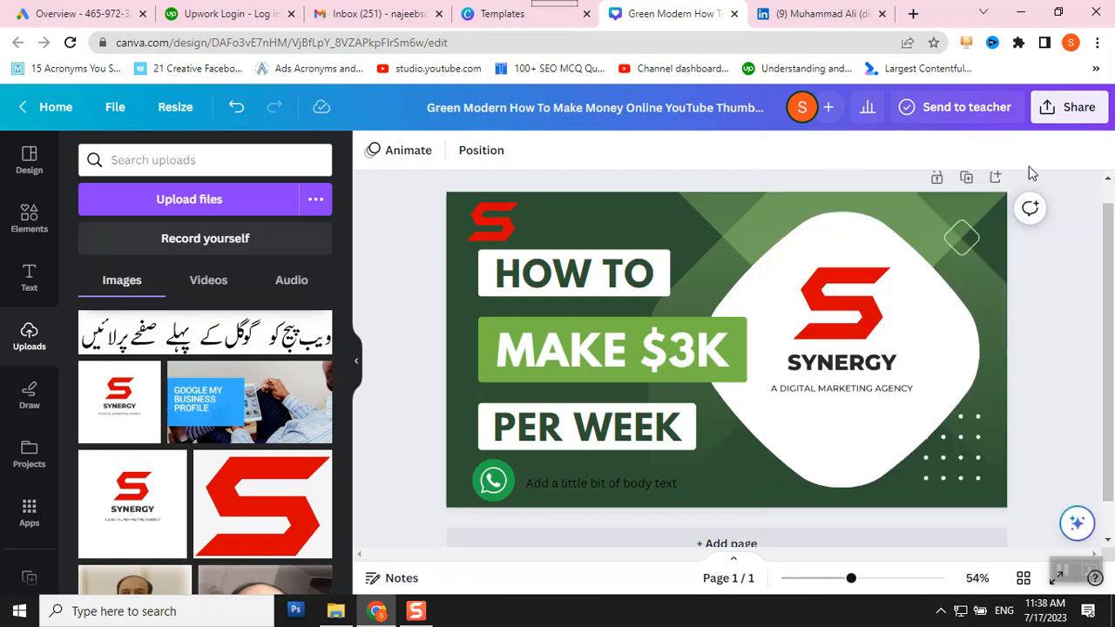
{"action": "left_click", "coordinate": [1066, 113]}
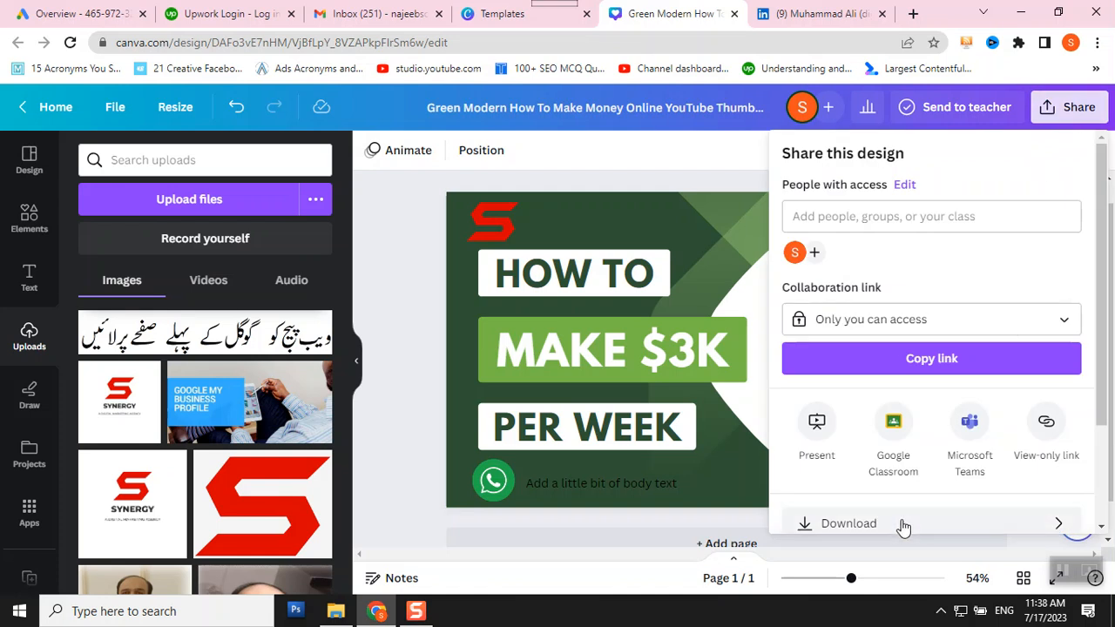
{"action": "left_click", "coordinate": [856, 523]}
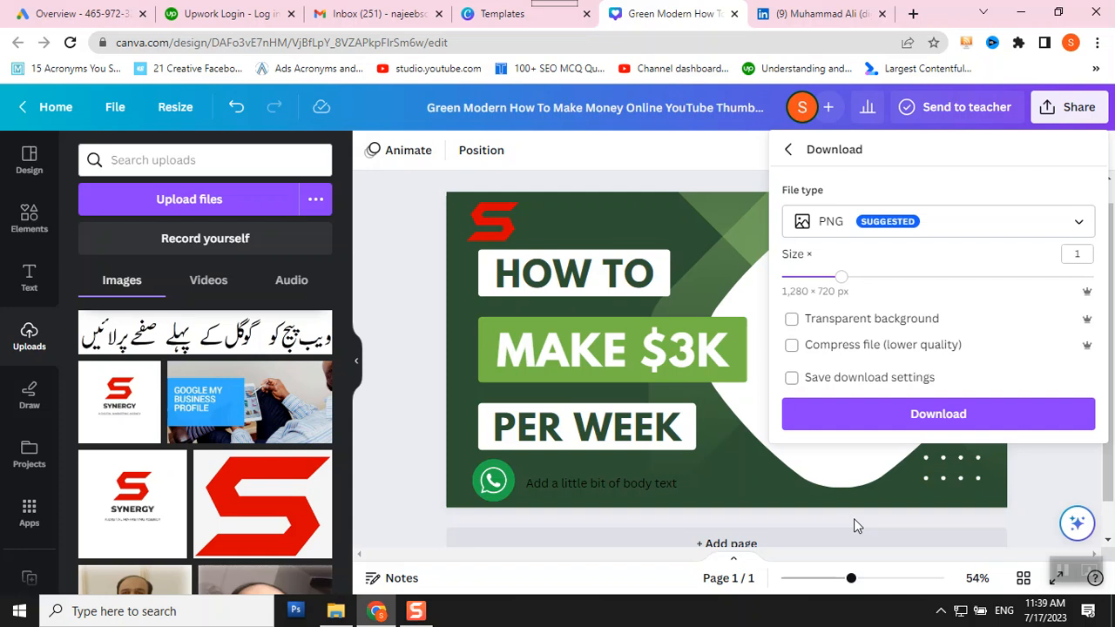
{"action": "left_click", "coordinate": [883, 422]}
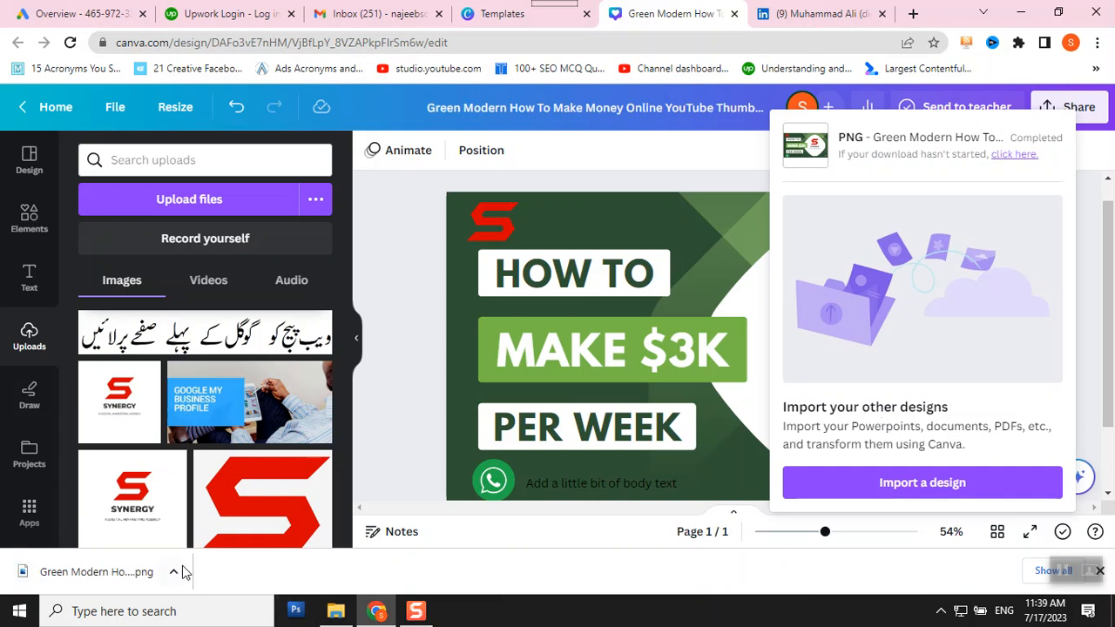
{"action": "left_click", "coordinate": [420, 433]}
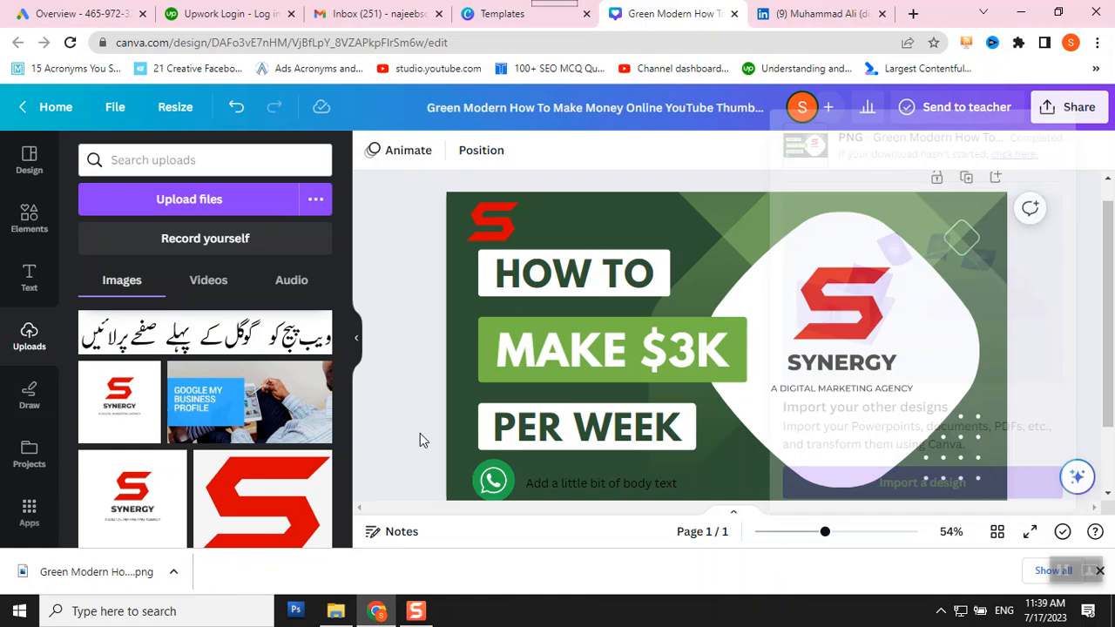
Step: View the text color options for the "HOW TO" heading and leave its color unchanged
{"action": "double_click", "coordinate": [547, 278]}
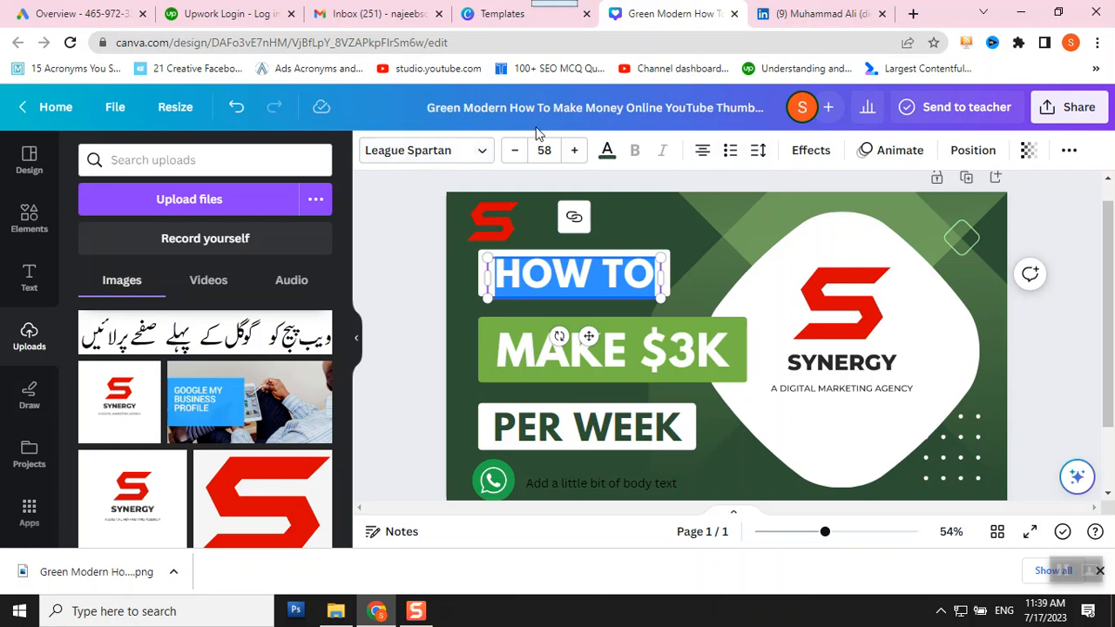
{"action": "left_click", "coordinate": [607, 151]}
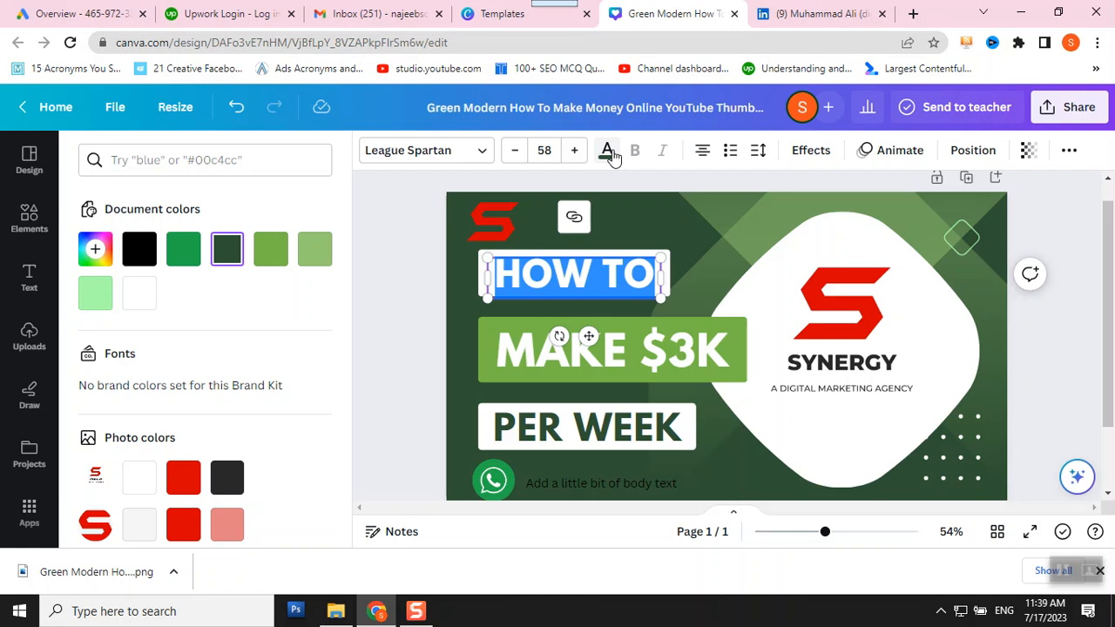
{"action": "left_click", "coordinate": [407, 249]}
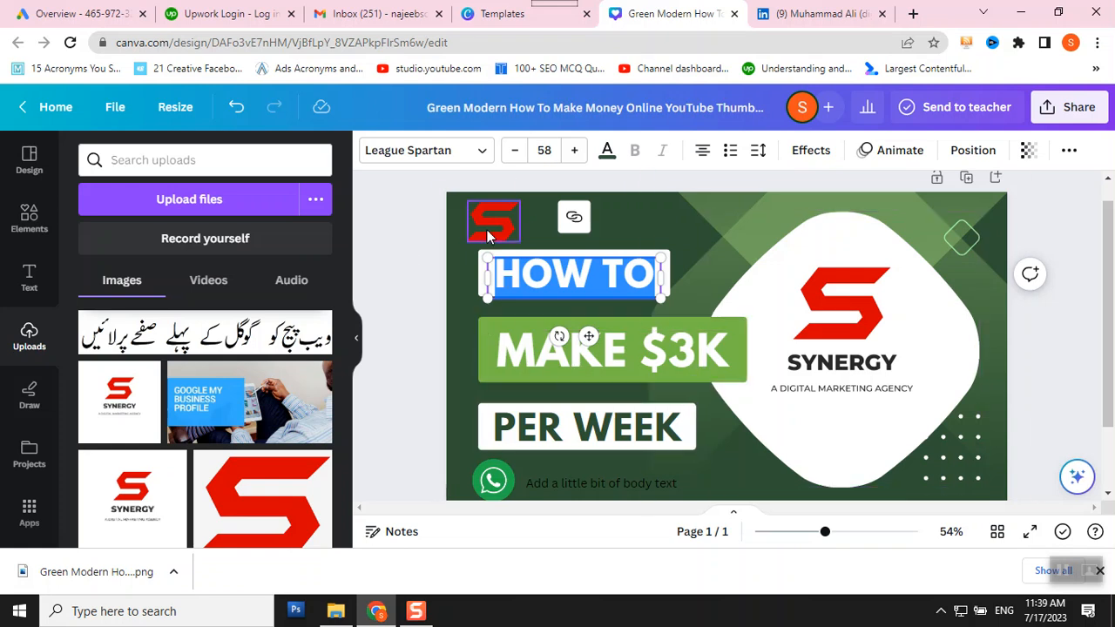
{"action": "left_click", "coordinate": [426, 297]}
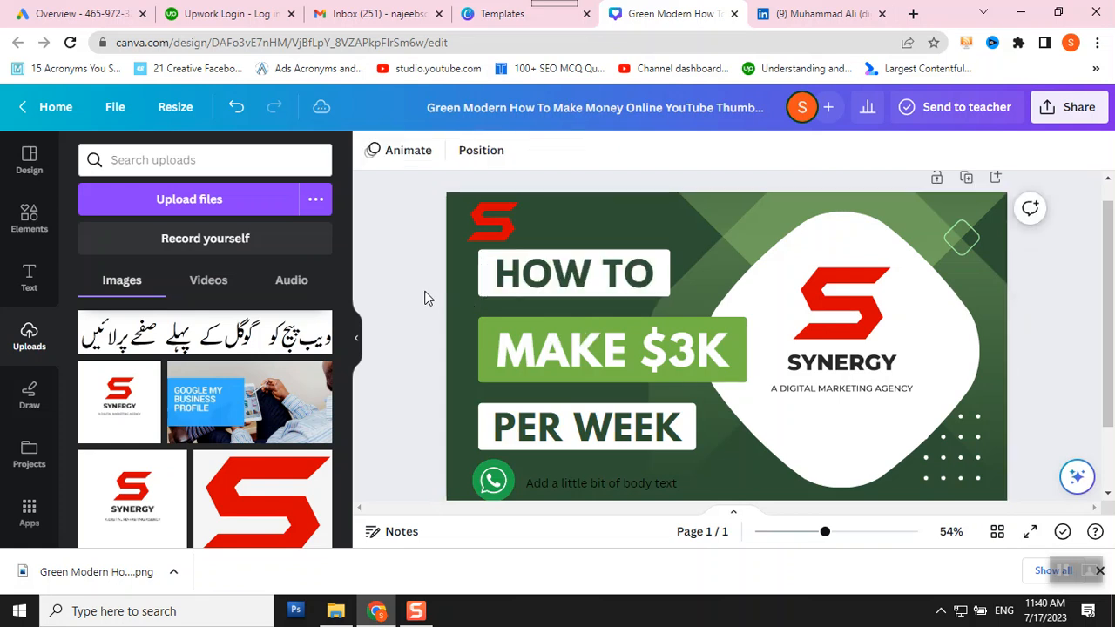
Step: Set the transparency of the green rectangle behind "MAKE $3K" to 61 and lock its position
{"action": "left_click", "coordinate": [495, 331]}
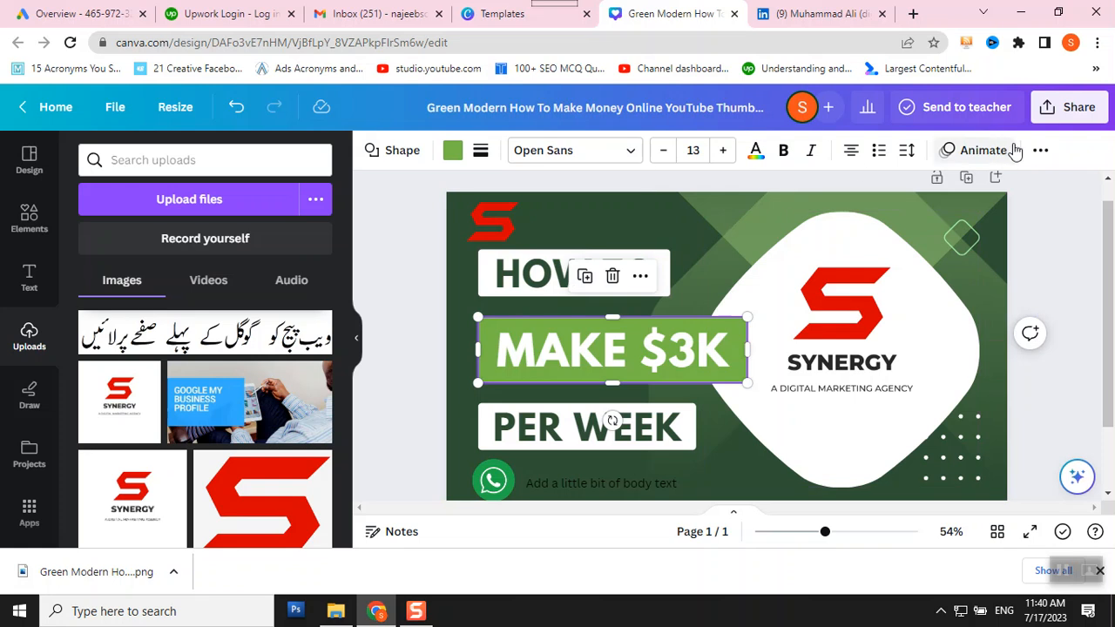
{"action": "left_click", "coordinate": [1043, 155]}
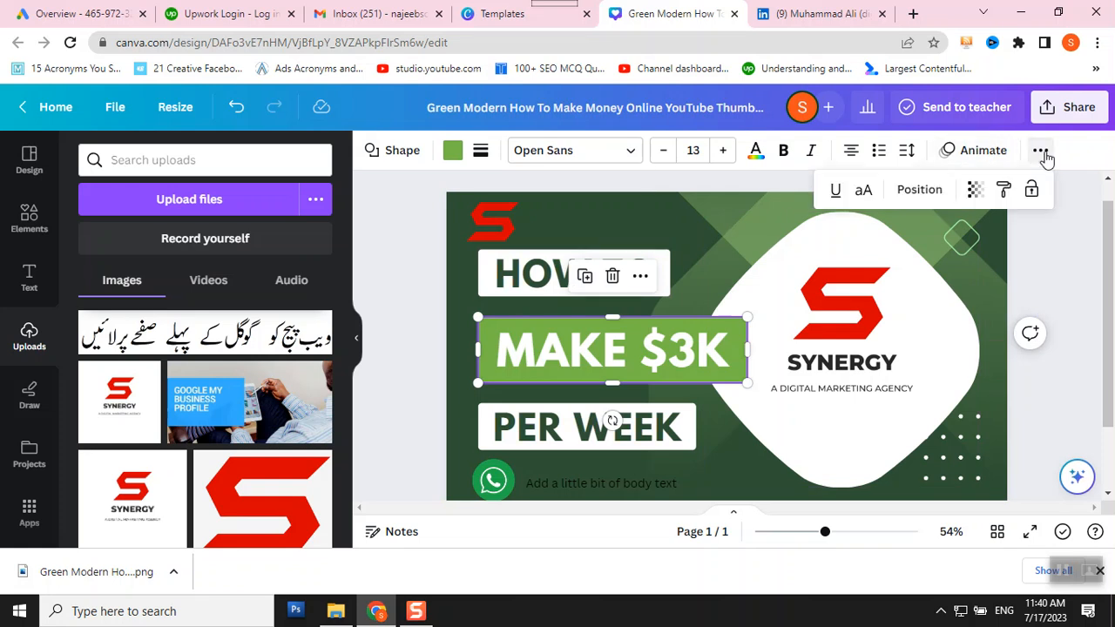
{"action": "left_click", "coordinate": [977, 190]}
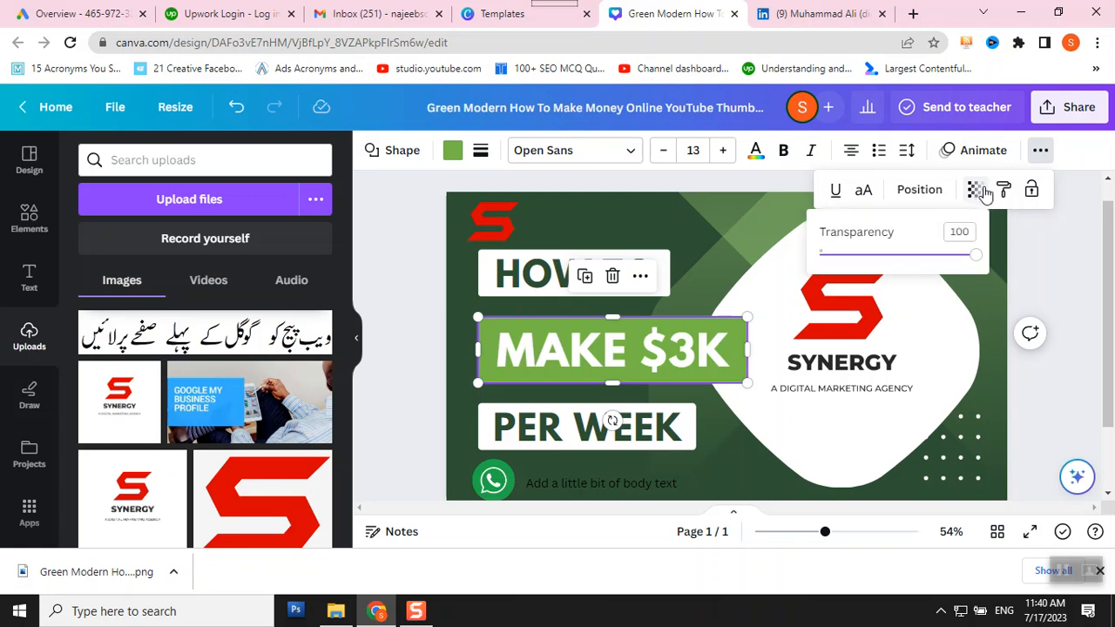
{"action": "left_click_drag", "start_coordinate": [978, 263], "coordinate": [917, 260]}
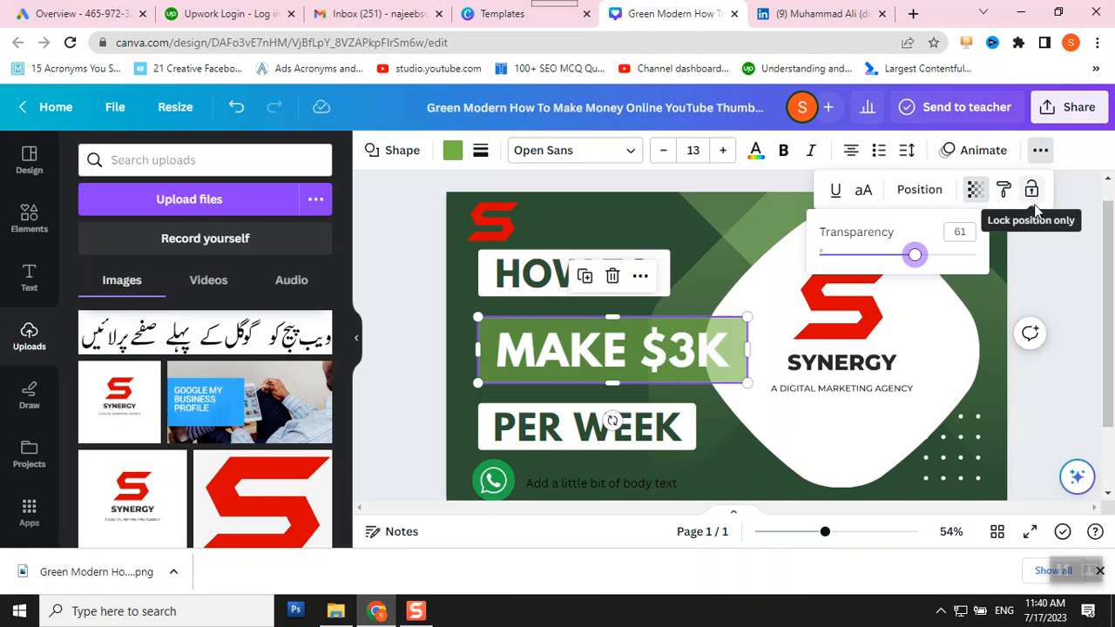
{"action": "left_click", "coordinate": [1030, 192]}
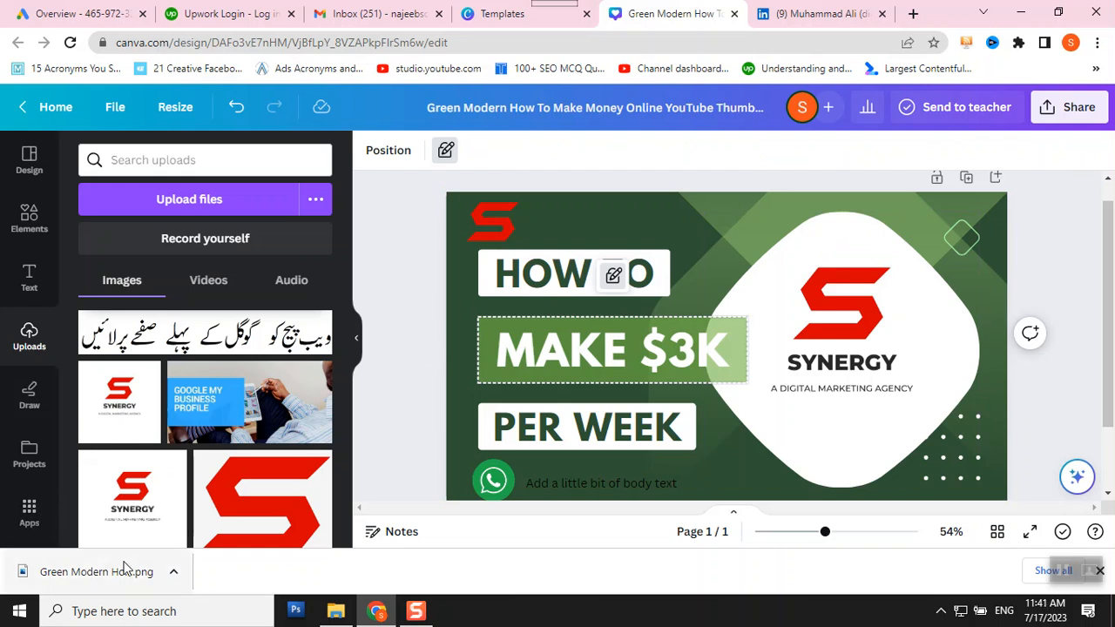
Step: Open the downloaded thumbnail PNG from its Downloads folder to view it, and return to the Canva design in Chrome
{"action": "left_click", "coordinate": [177, 575]}
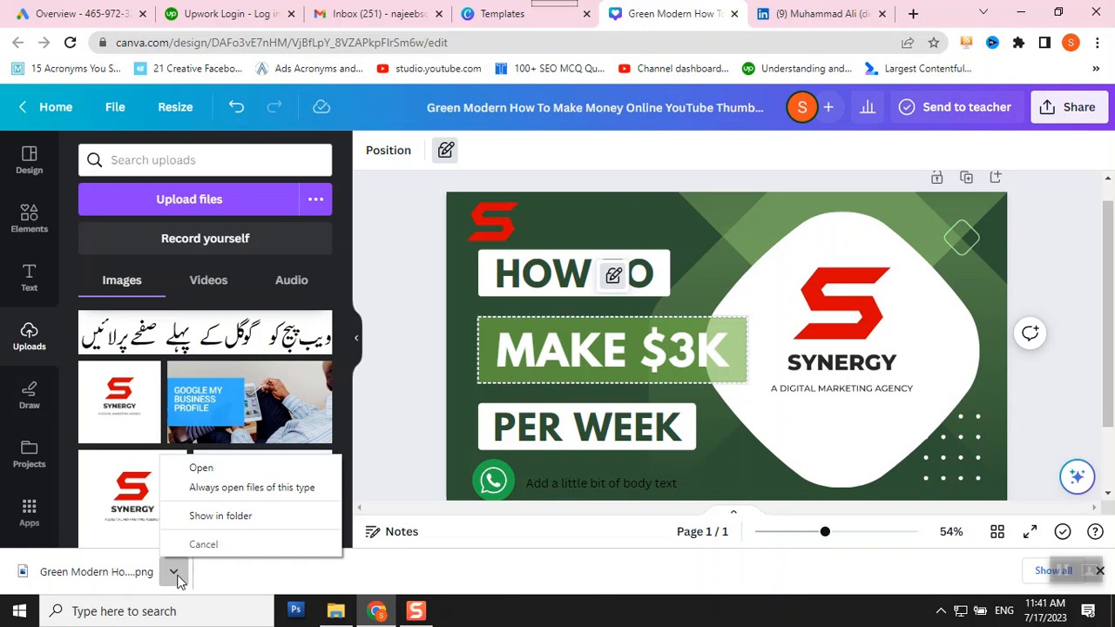
{"action": "left_click", "coordinate": [208, 523]}
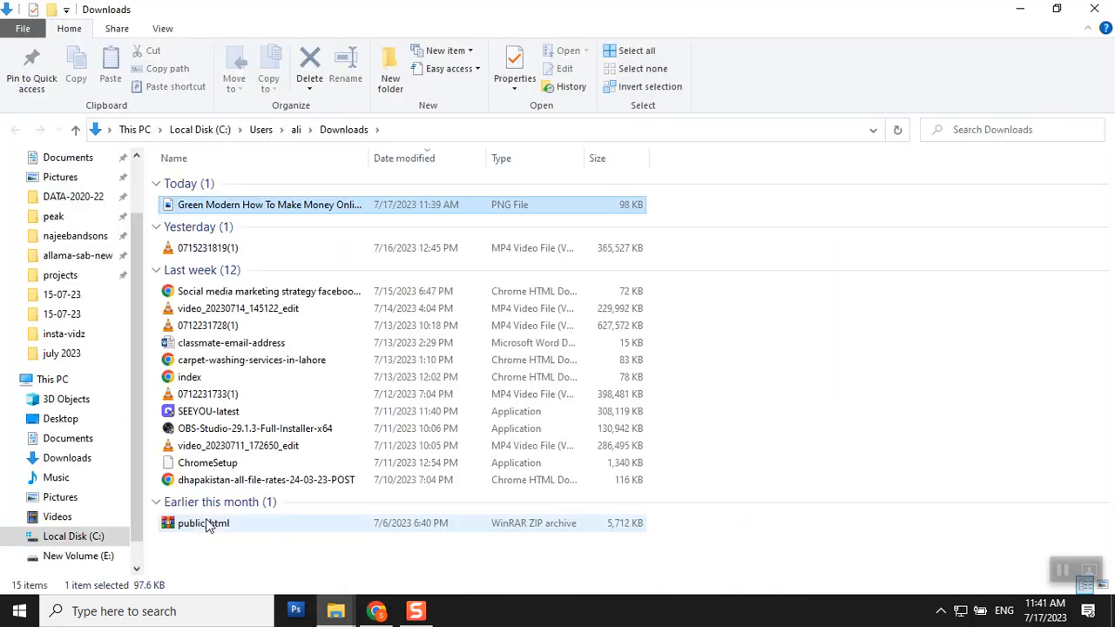
{"action": "double_click", "coordinate": [201, 208]}
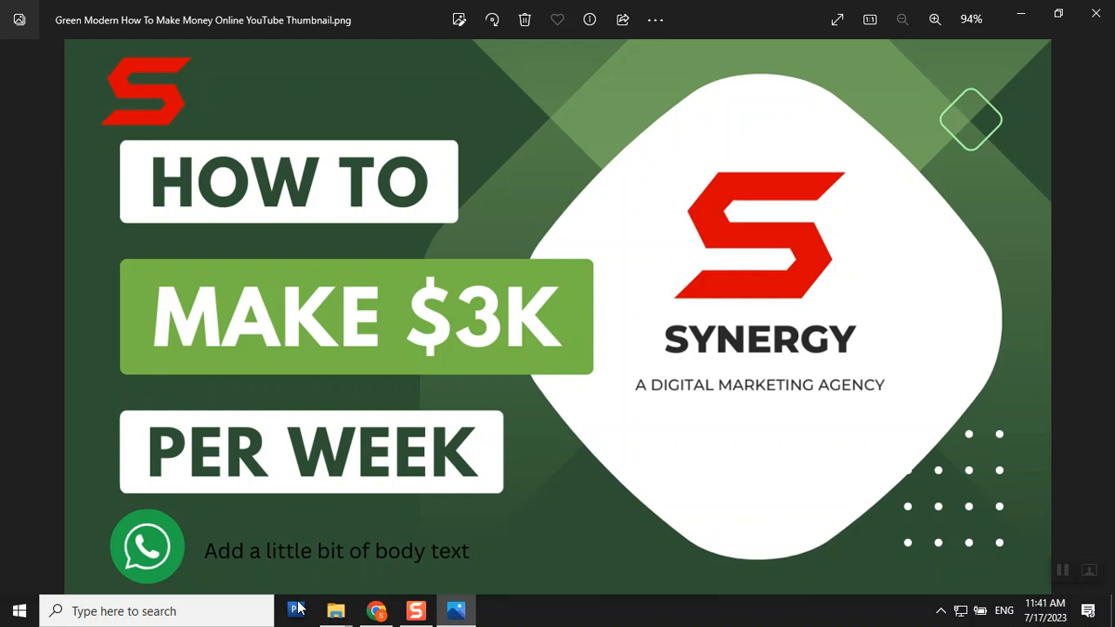
{"action": "left_click", "coordinate": [373, 613]}
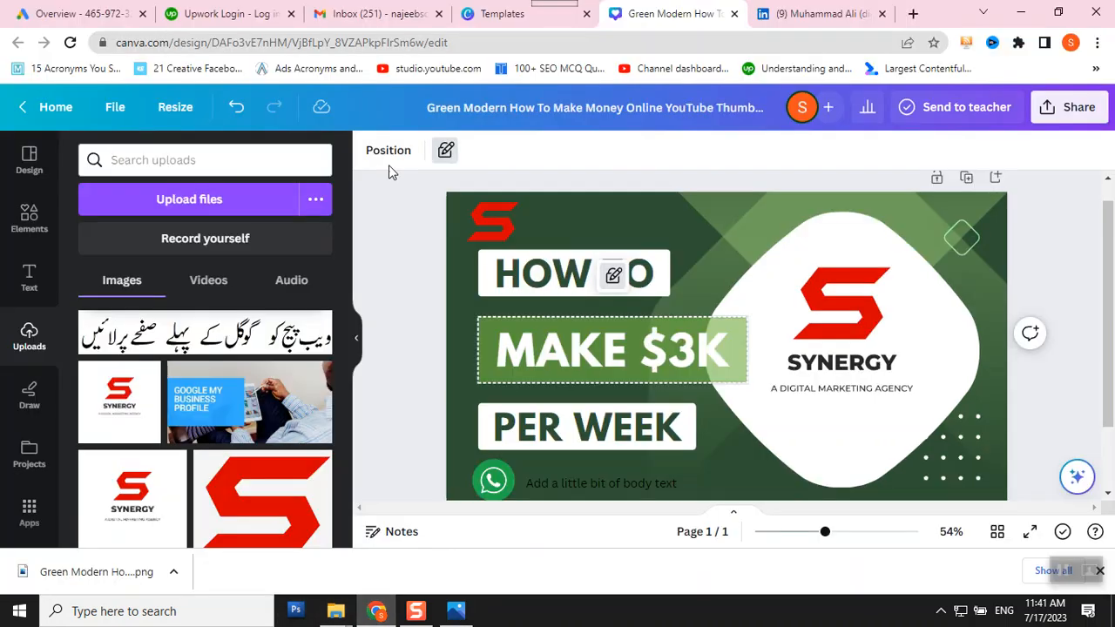
Step: Check the design's Resize options without changing the size, and switch to the open LinkedIn profile page
{"action": "left_click", "coordinate": [174, 108]}
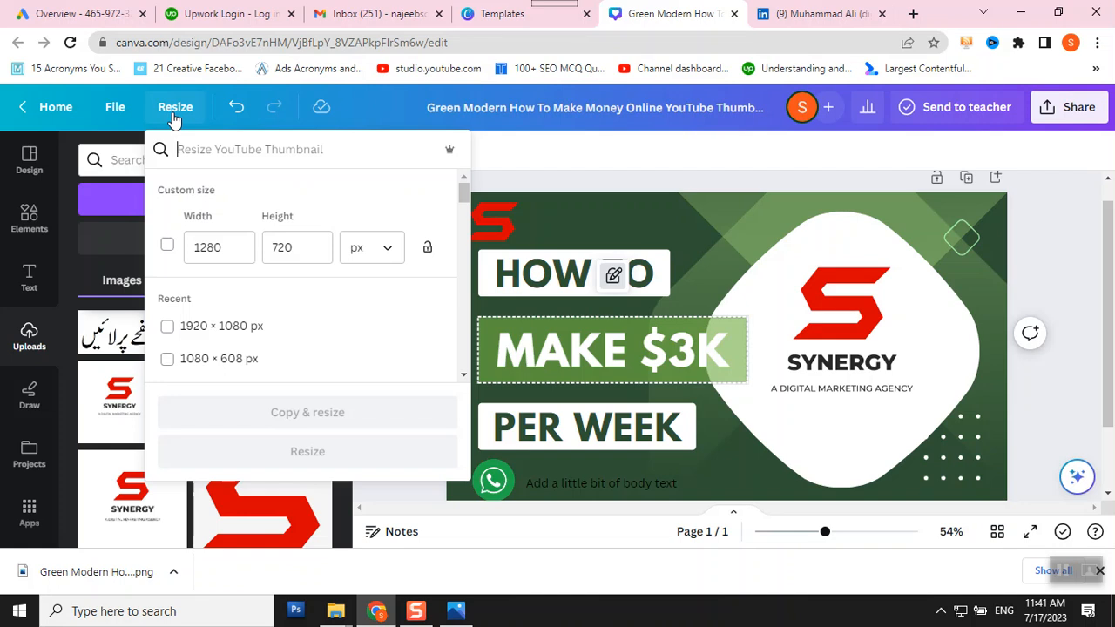
{"action": "left_click", "coordinate": [68, 253]}
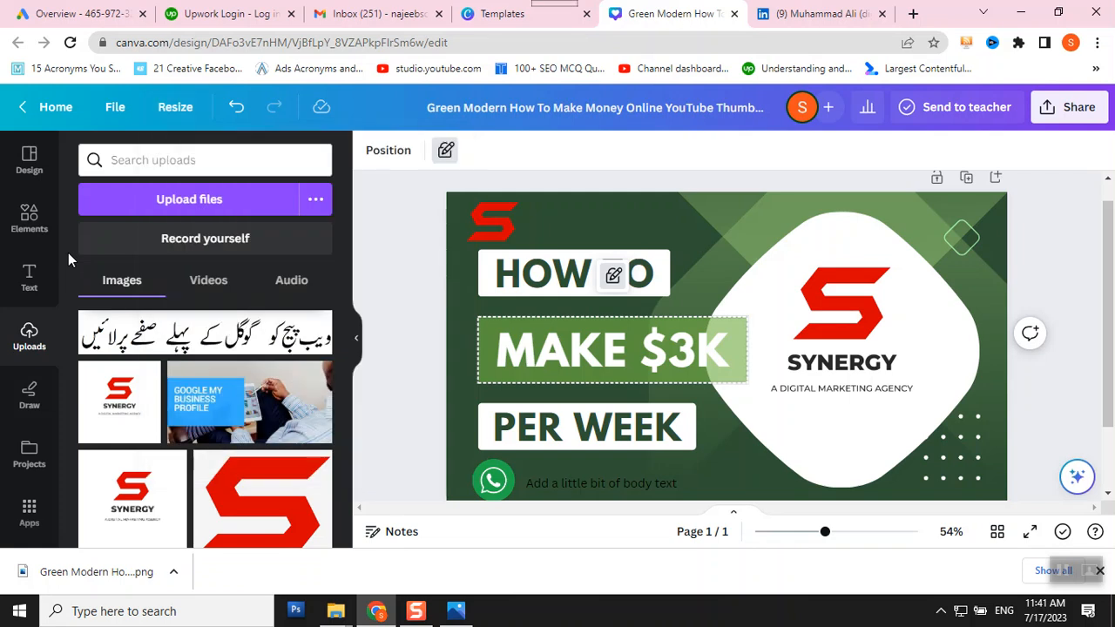
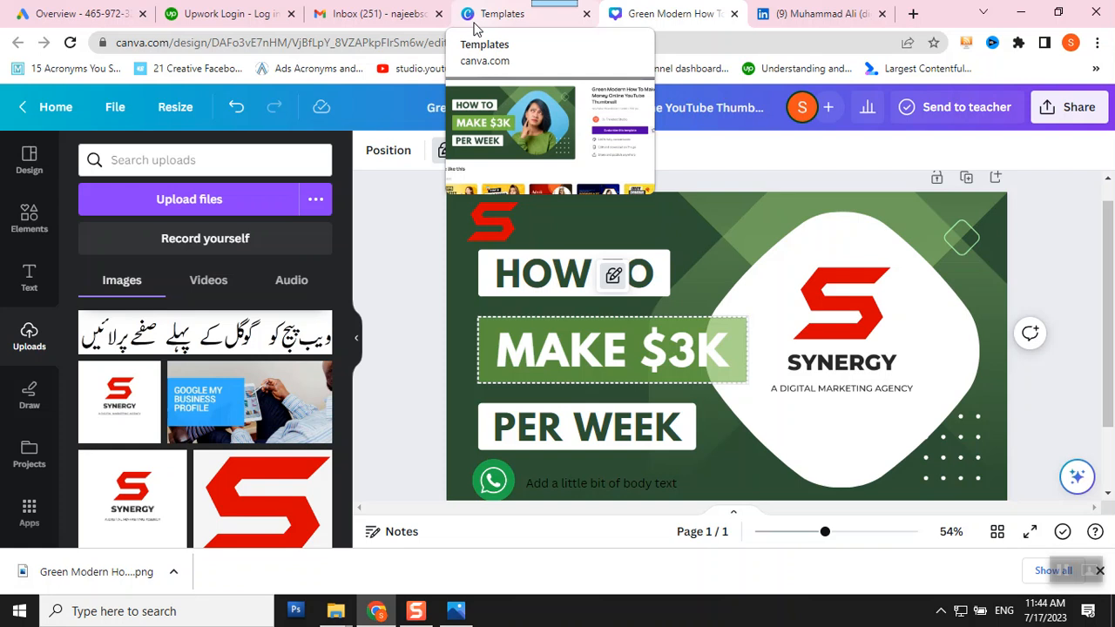
{"action": "left_click", "coordinate": [780, 18]}
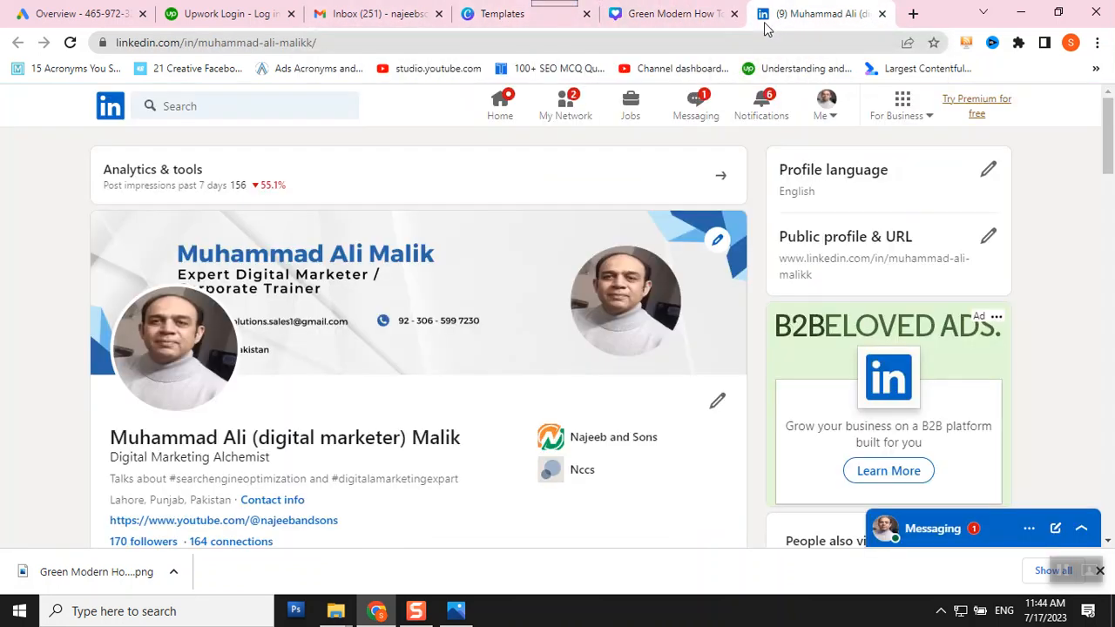